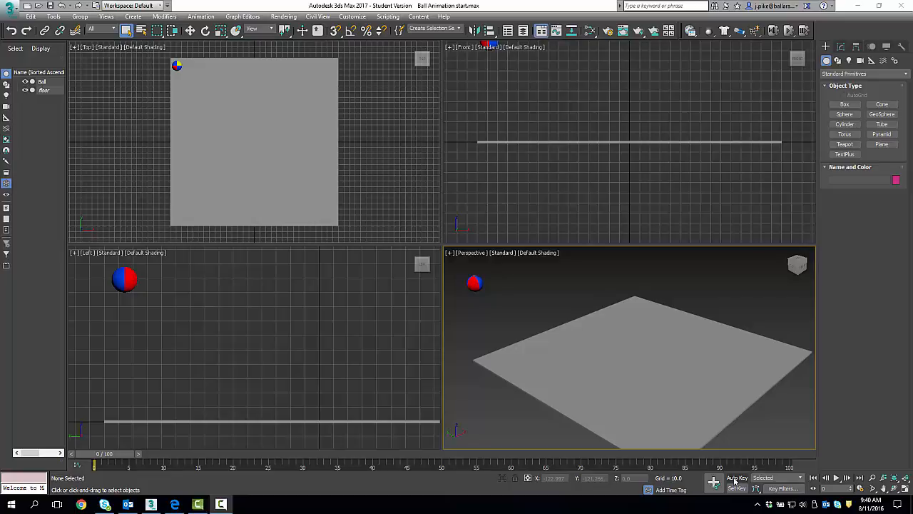
Turn on Auto Key mode and select the ball for moving
click(736, 480)
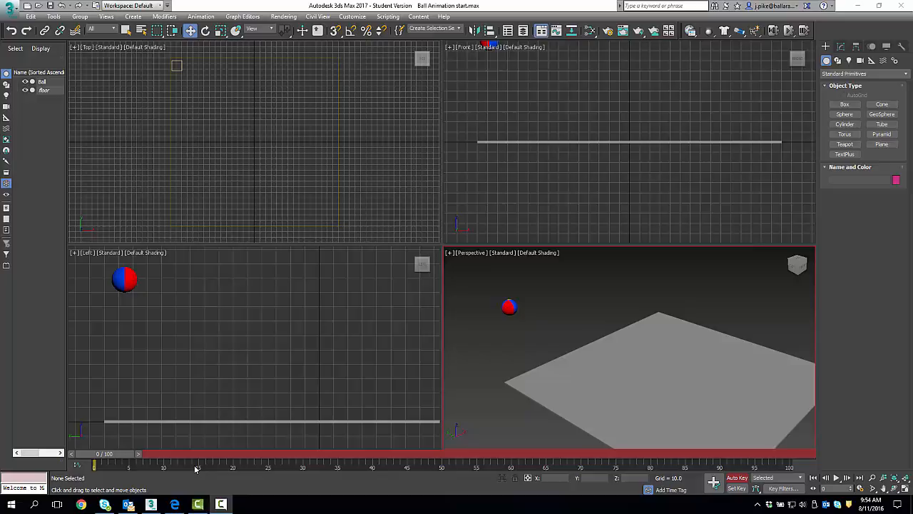
click(509, 307)
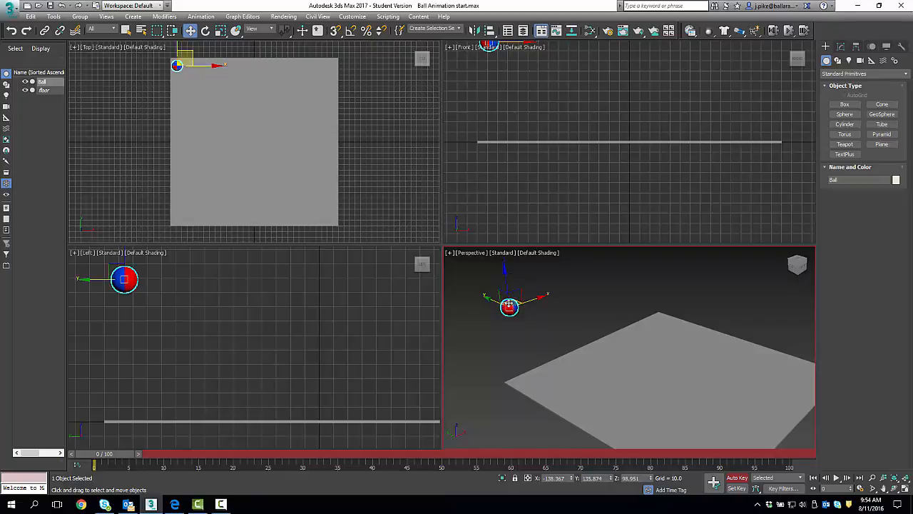
right_click(509, 306)
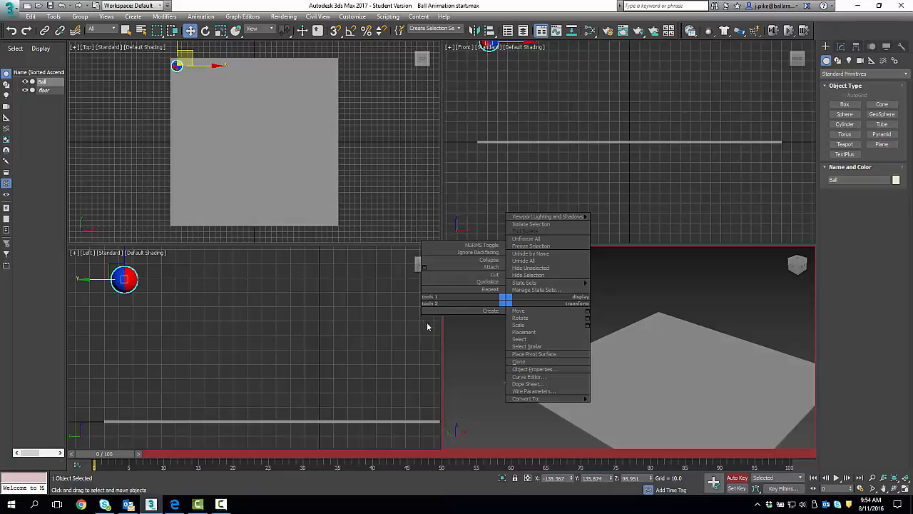
click(461, 337)
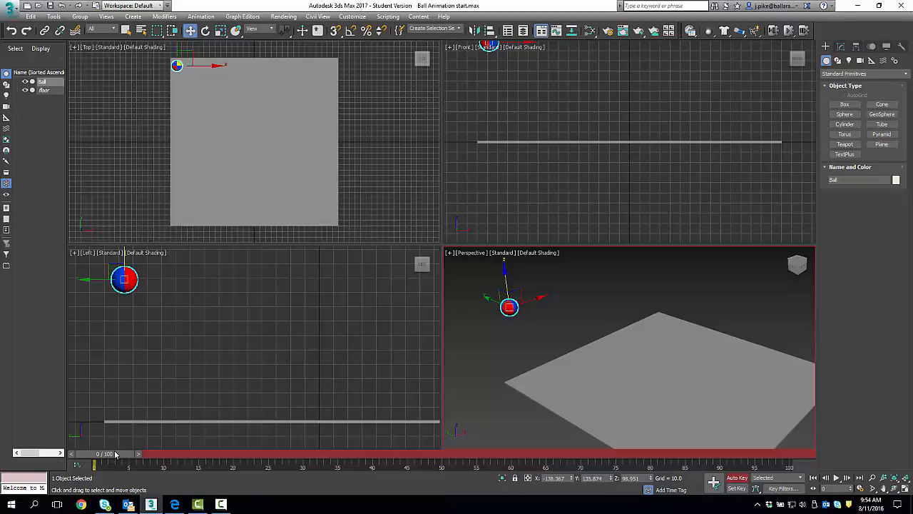
At frame 15, lower the ball along Z onto the floor, to a height of about 9.5
mouse_move(120, 455)
mouse_down()
mouse_move(213, 457)
mouse_move(84, 465)
mouse_move(210, 450)
mouse_move(97, 455)
mouse_move(238, 452)
mouse_move(122, 455)
mouse_move(218, 454)
mouse_up()
key(w)
key(w)
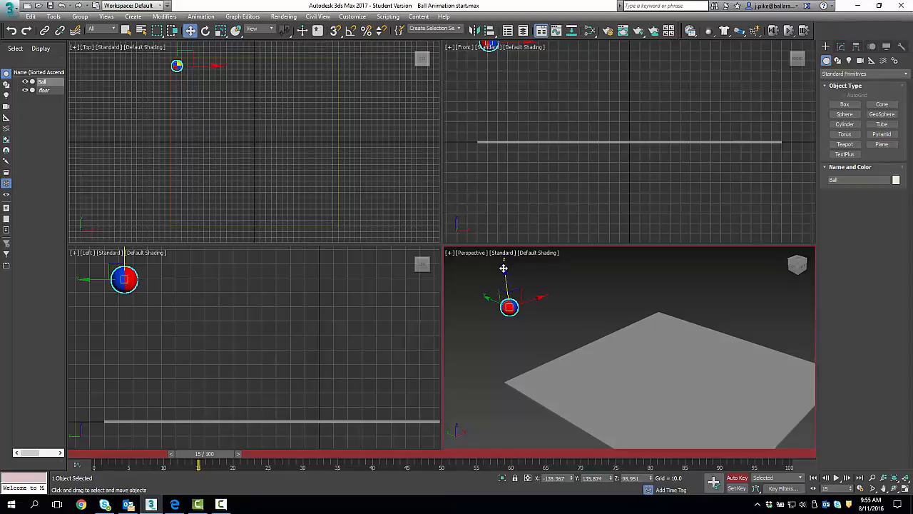
drag(504, 268, 515, 335)
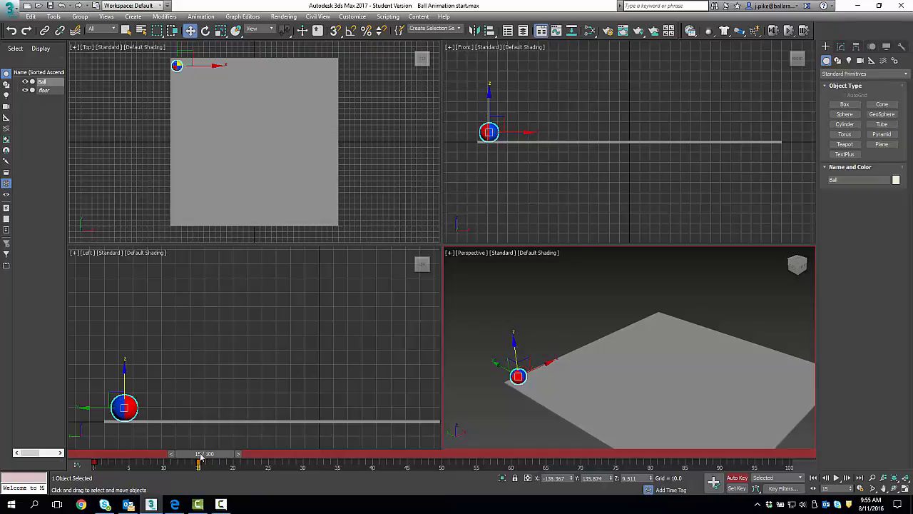
Scrub the timeline back to frame 0 and forward to frame 5 to review the ball's drop
drag(201, 457, 97, 468)
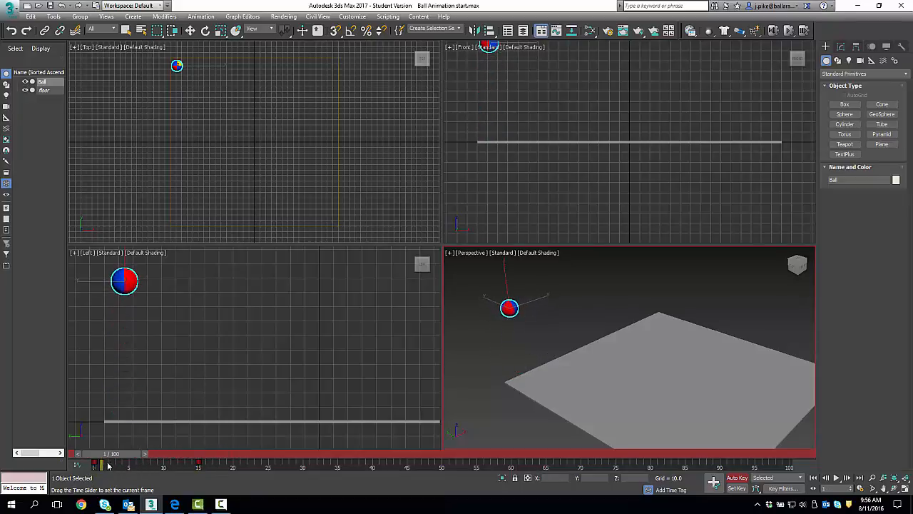
key(w)
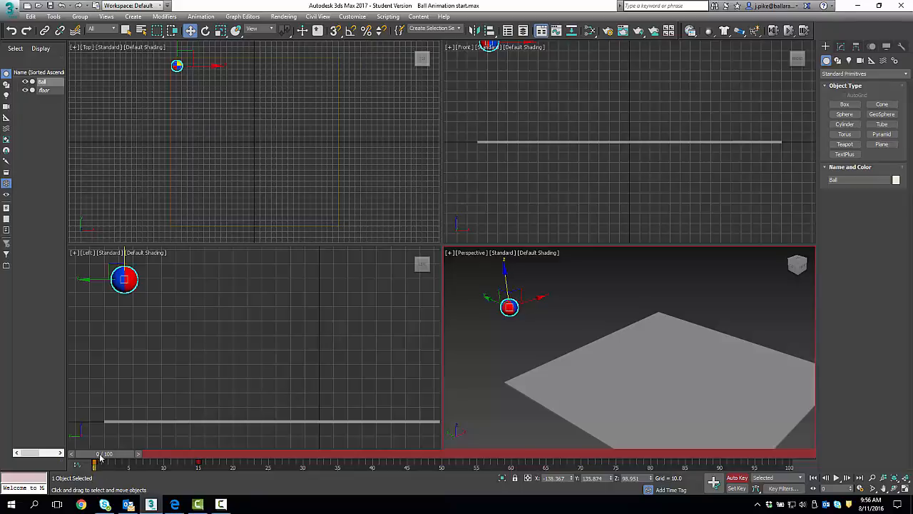
key(q)
drag(99, 456, 128, 457)
key(w)
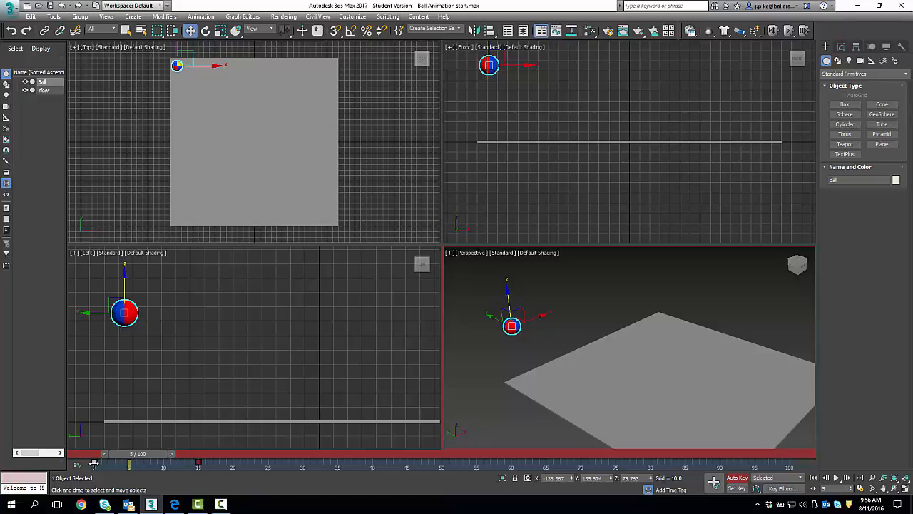
Copy the ball's key from frame 0 to frame 30 and scrub from start to frame 30 to check the bounce
shift+drag(93, 464, 303, 463)
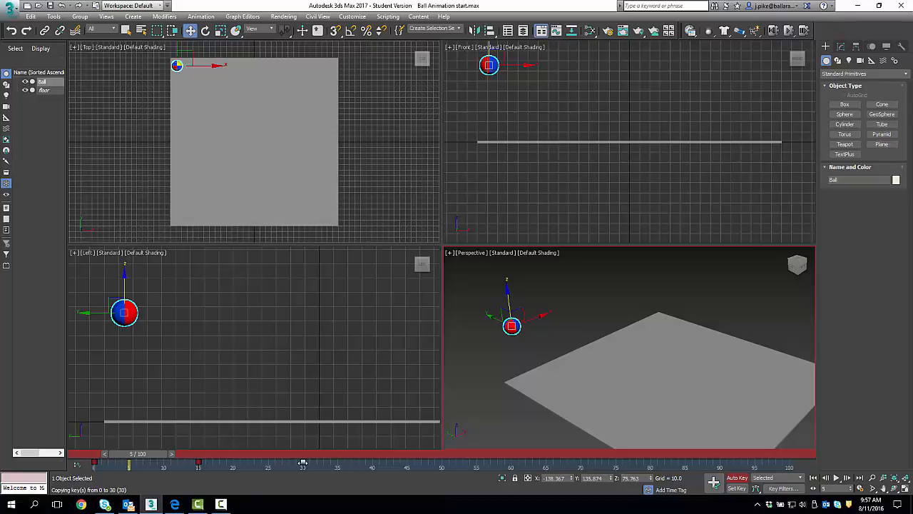
shift+drag(303, 463, 303, 462)
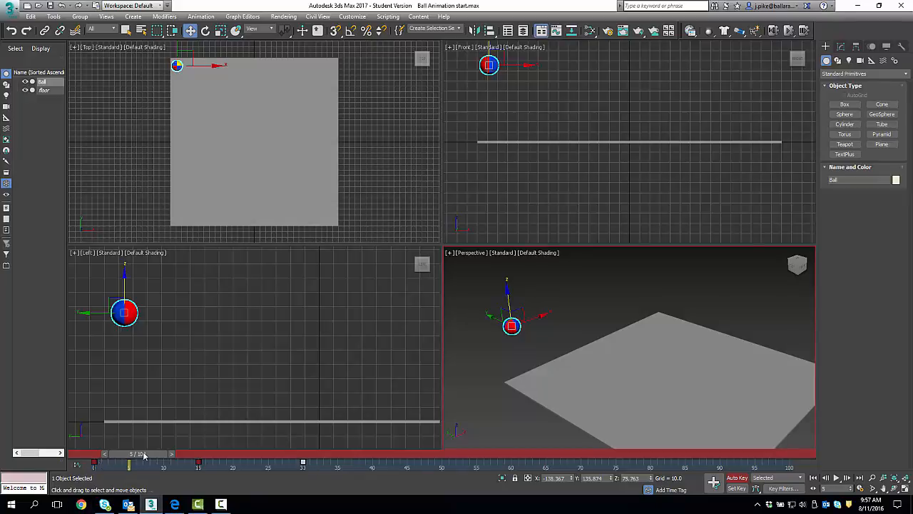
drag(144, 455, 105, 456)
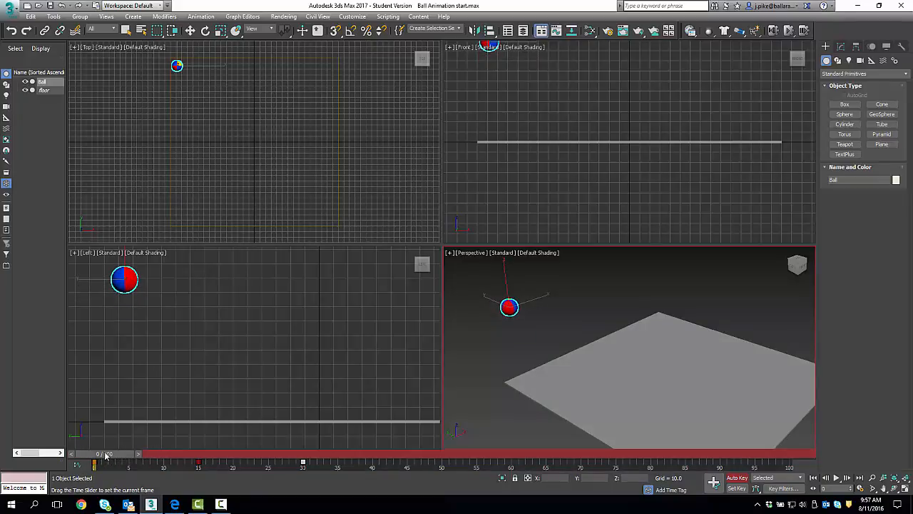
drag(106, 456, 311, 437)
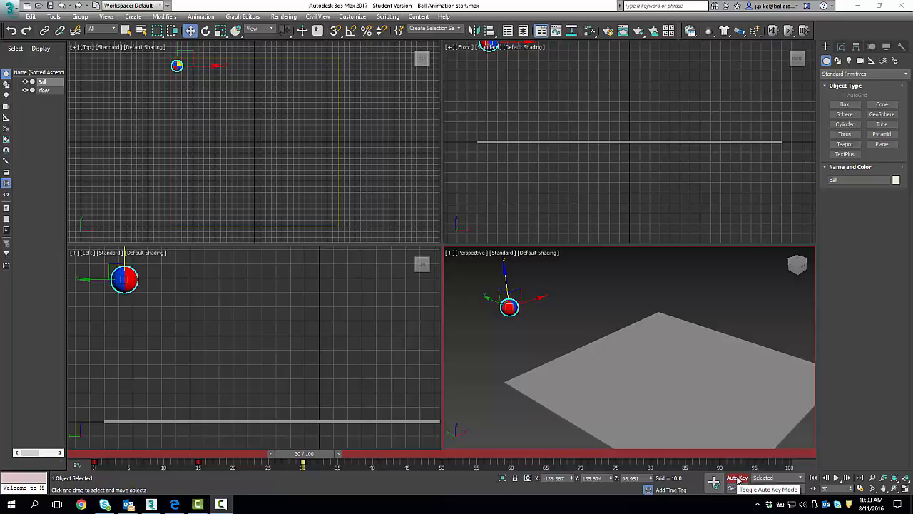
Turn off Auto Key mode and scrub the timeline to preview the bounce, ending on frame 30
click(738, 479)
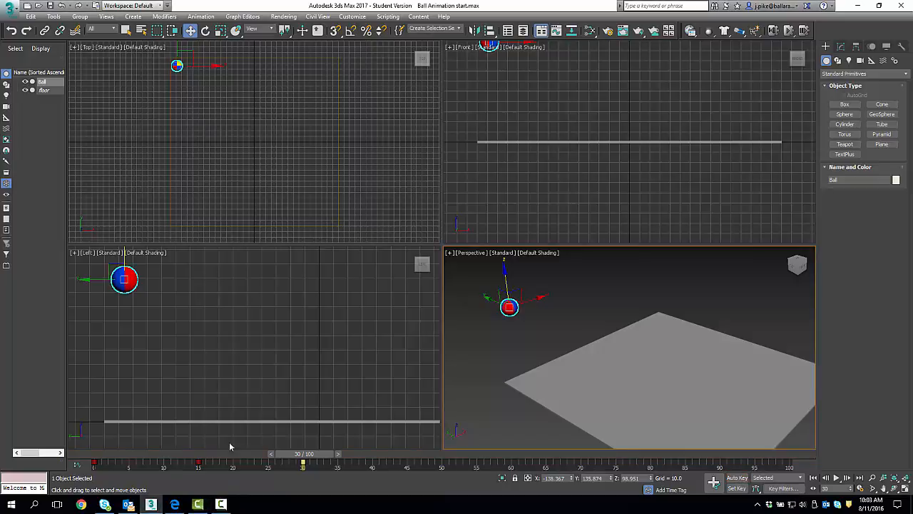
mouse_move(321, 454)
mouse_down()
mouse_move(193, 454)
mouse_move(99, 472)
mouse_move(280, 473)
mouse_move(89, 477)
mouse_move(303, 459)
mouse_move(172, 460)
mouse_move(322, 461)
mouse_up()
key(w)
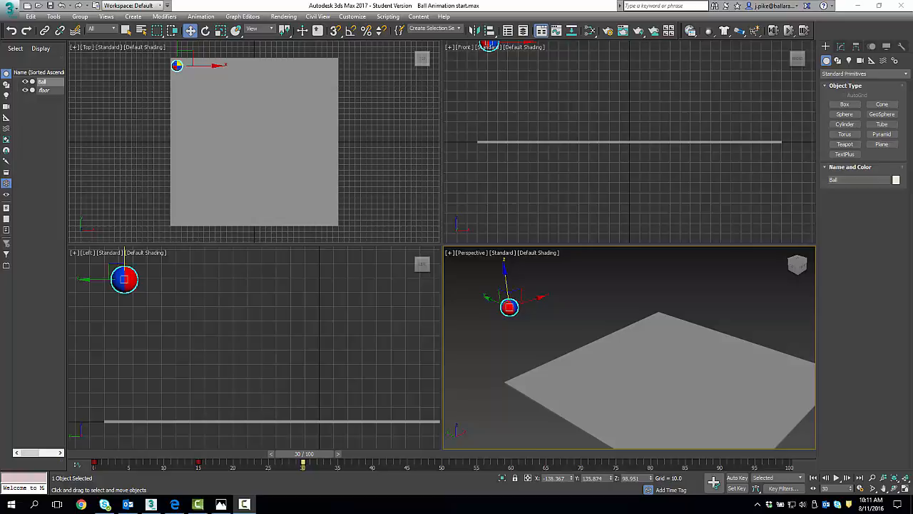
Open the Curve Editor for the ball and shift its window lower over the viewports
right_click(515, 305)
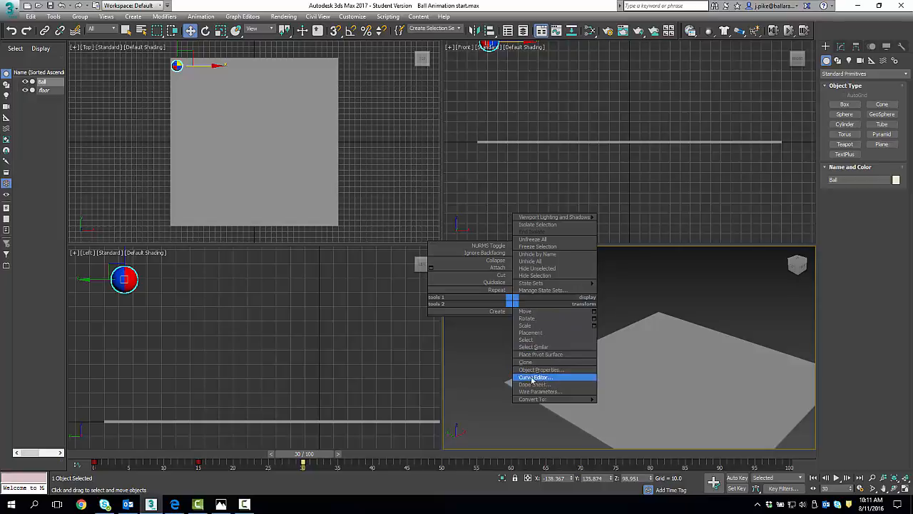
click(491, 366)
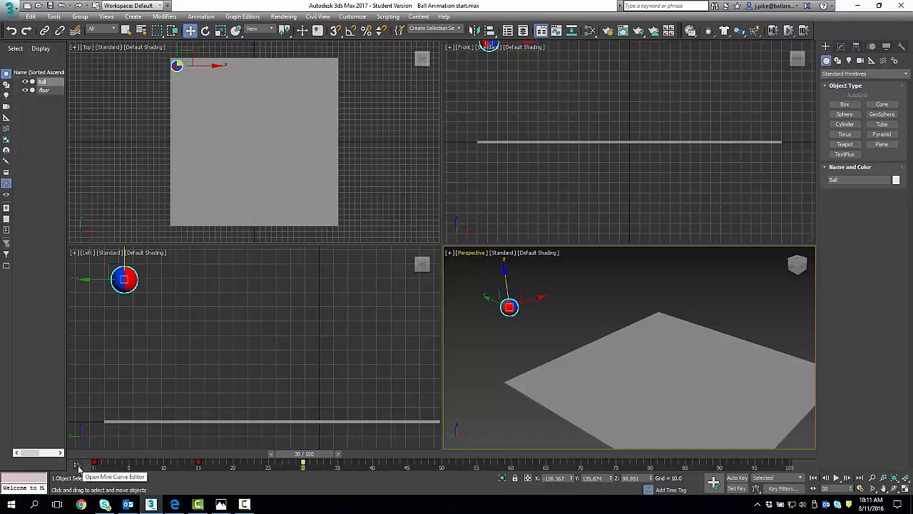
right_click(508, 307)
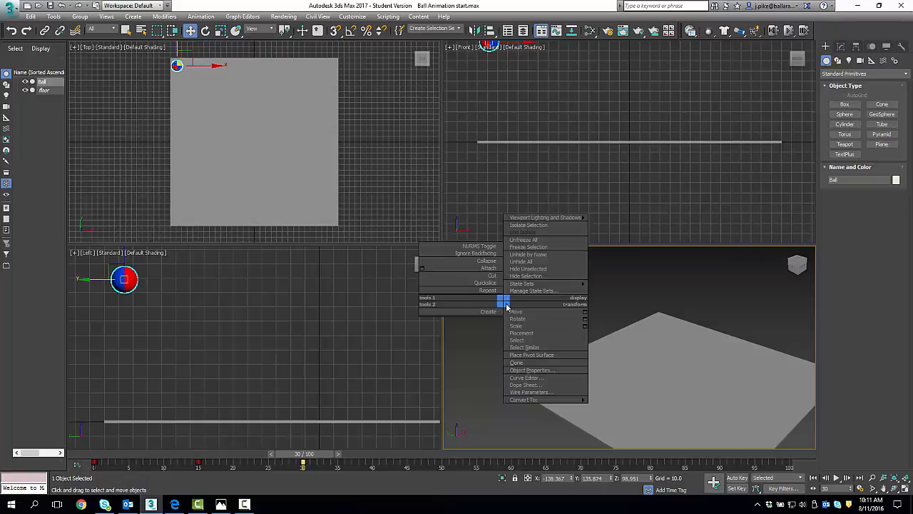
click(530, 378)
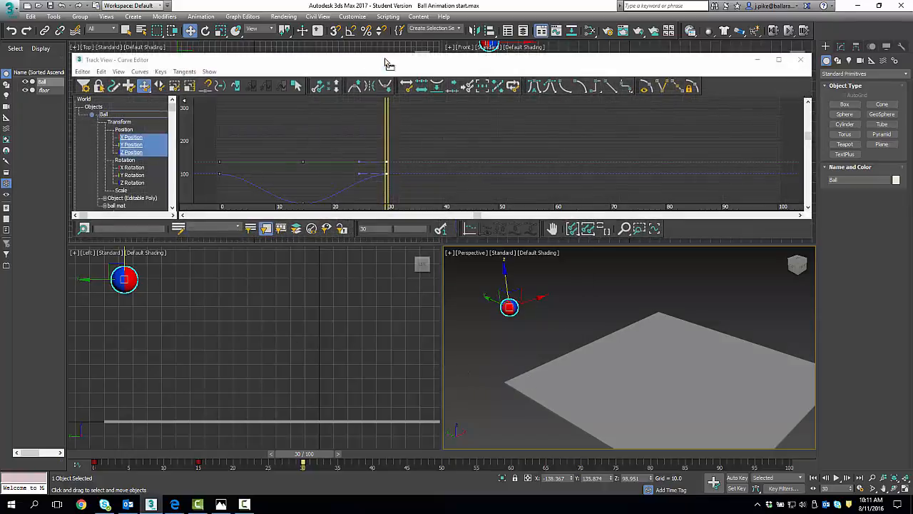
drag(388, 60, 423, 120)
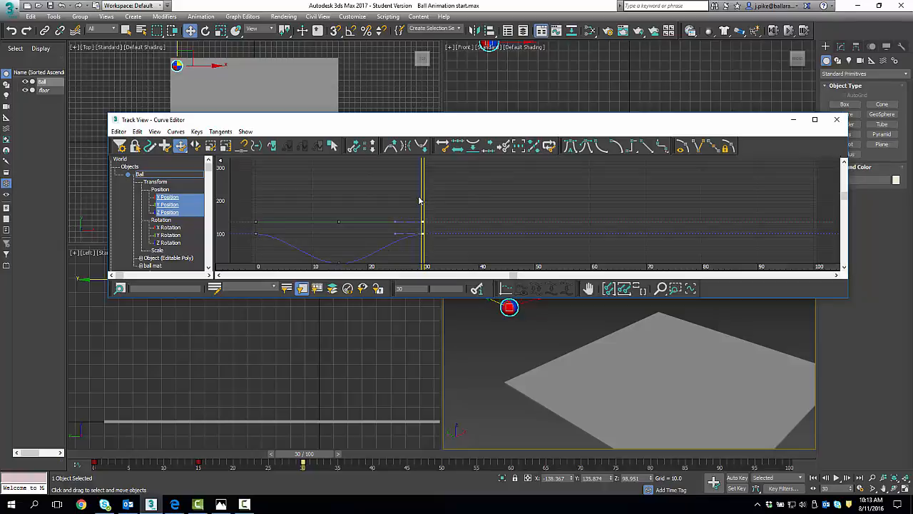
Deselect the curve keys and examine the ball's X, Y and Z position curves up and down the graph
mouse_move(422, 196)
mouse_down()
mouse_move(255, 196)
mouse_move(423, 196)
mouse_up()
click(509, 205)
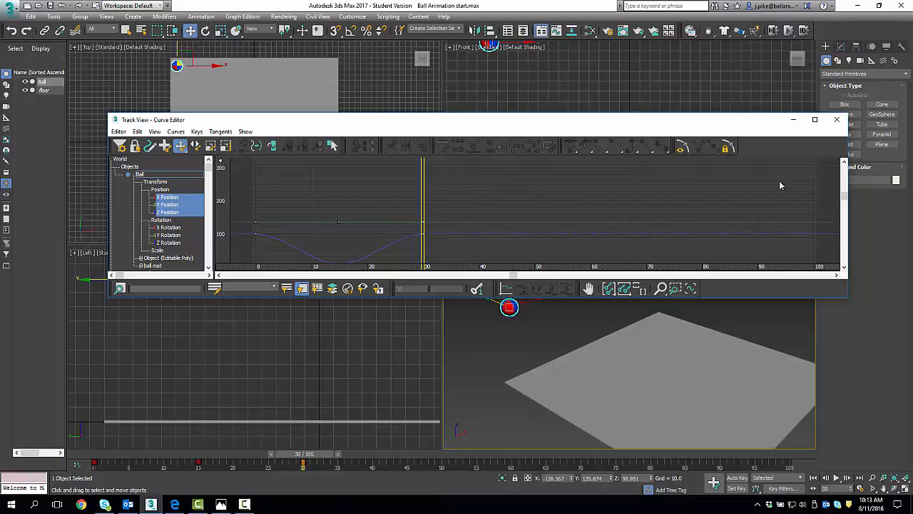
drag(845, 195, 847, 226)
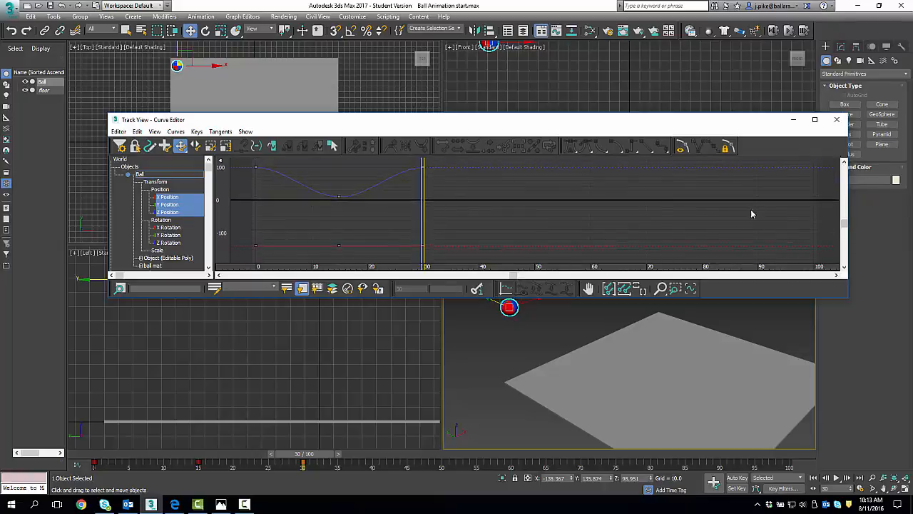
drag(845, 227, 844, 202)
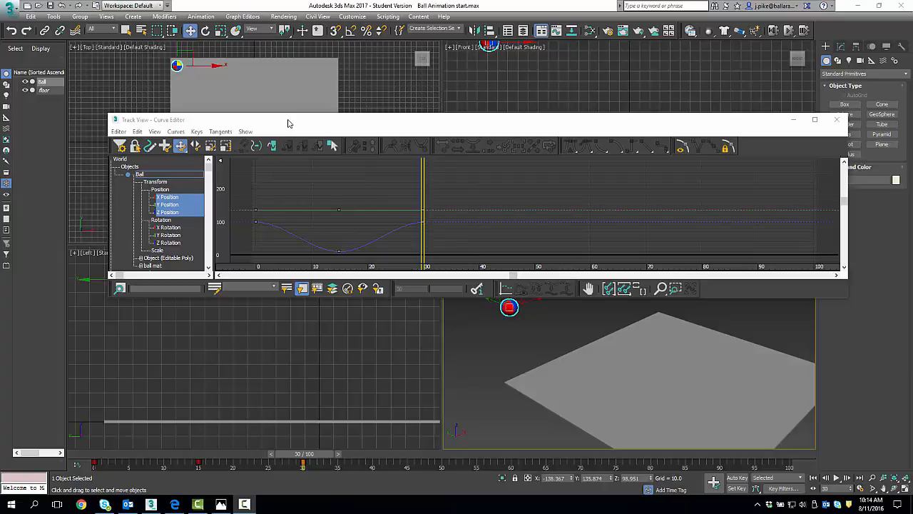
Set the reference coordinate system to World and move the Curve Editor window clear of the Perspective view's ball
drag(288, 121, 325, 163)
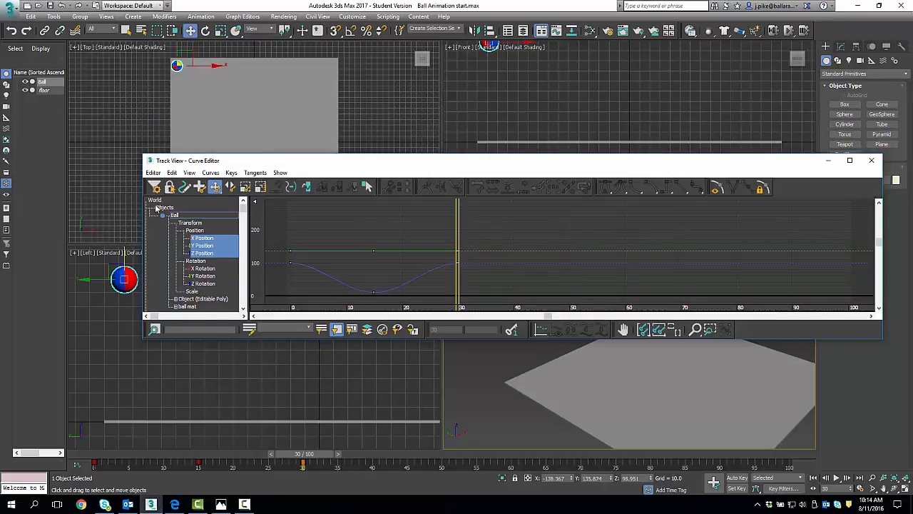
click(272, 29)
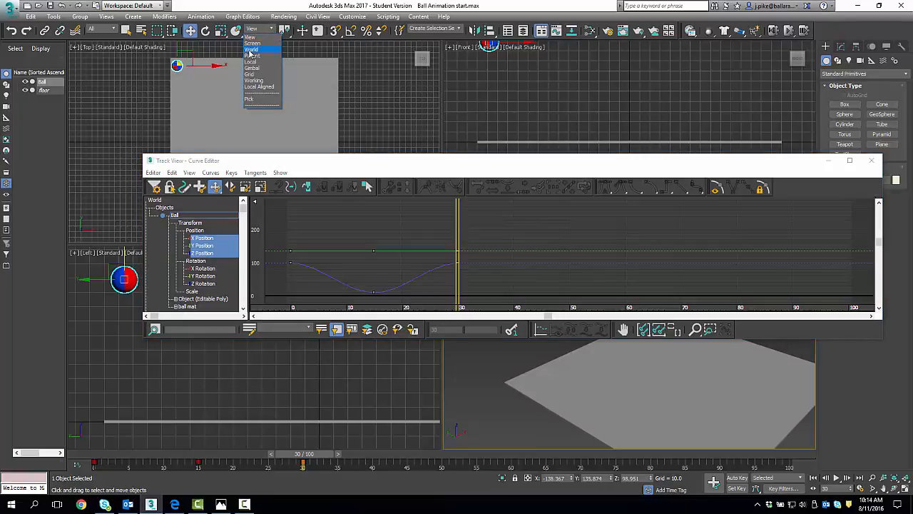
click(251, 50)
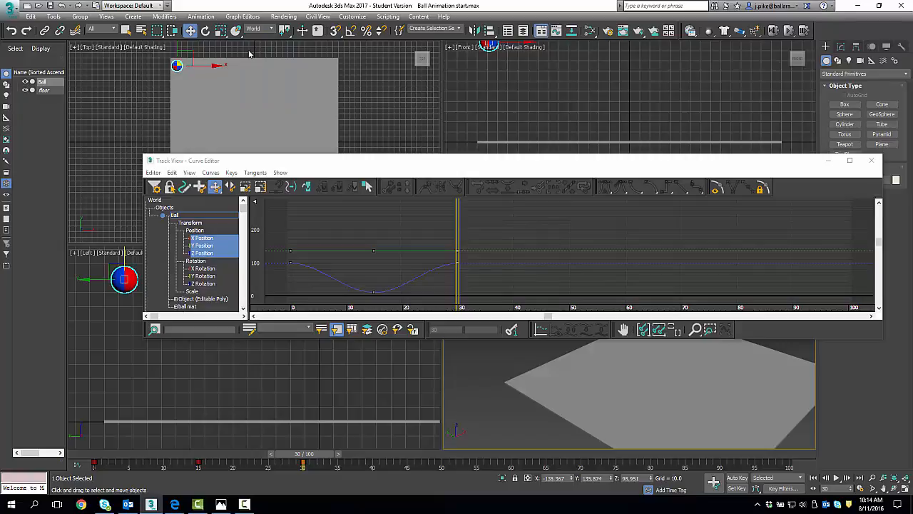
drag(339, 166, 255, 85)
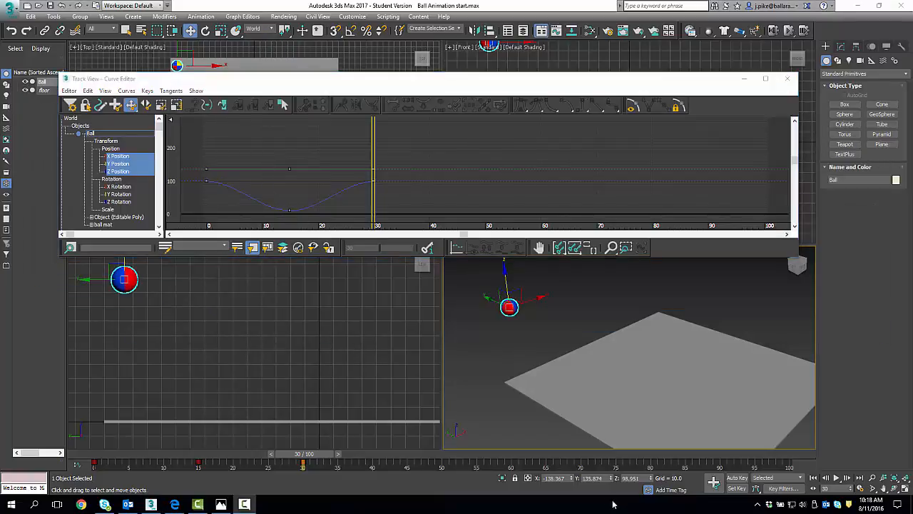
Turn on Auto Key mode again, then move the Curve Editor above the lower viewports and make it taller
click(737, 478)
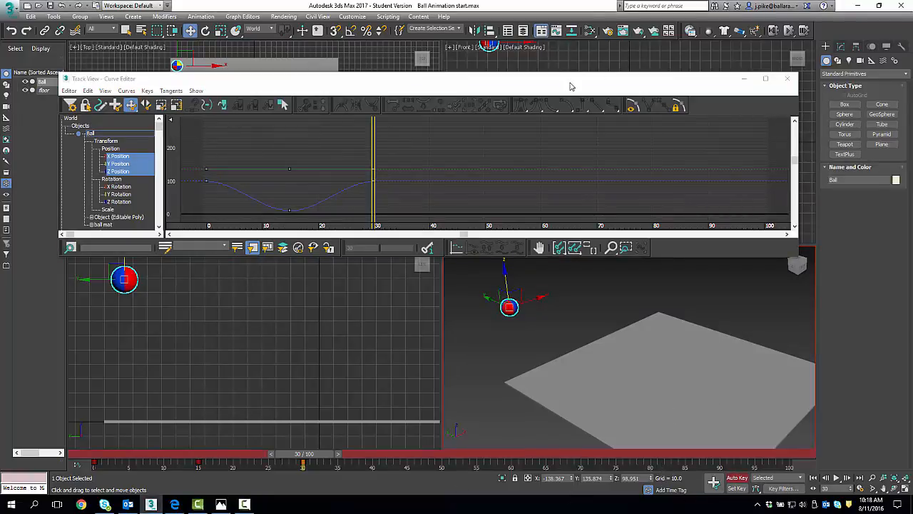
drag(571, 86, 553, 21)
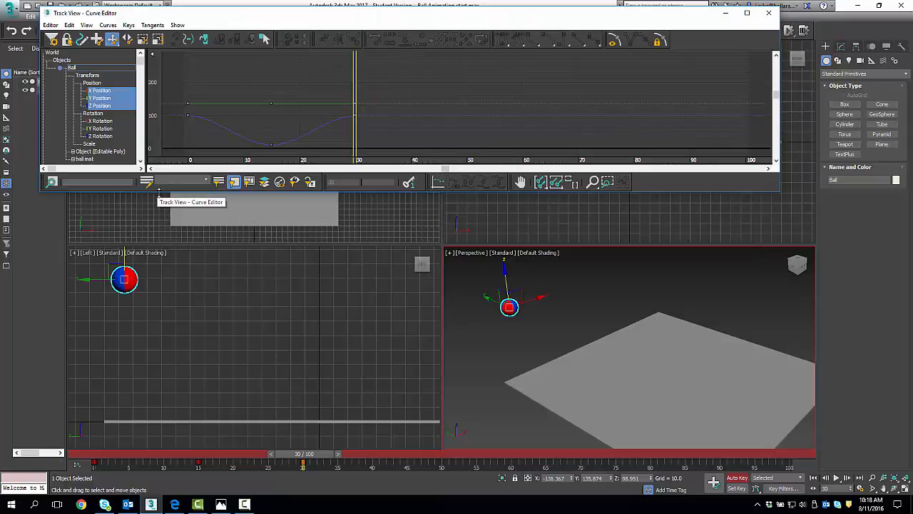
drag(159, 191, 159, 225)
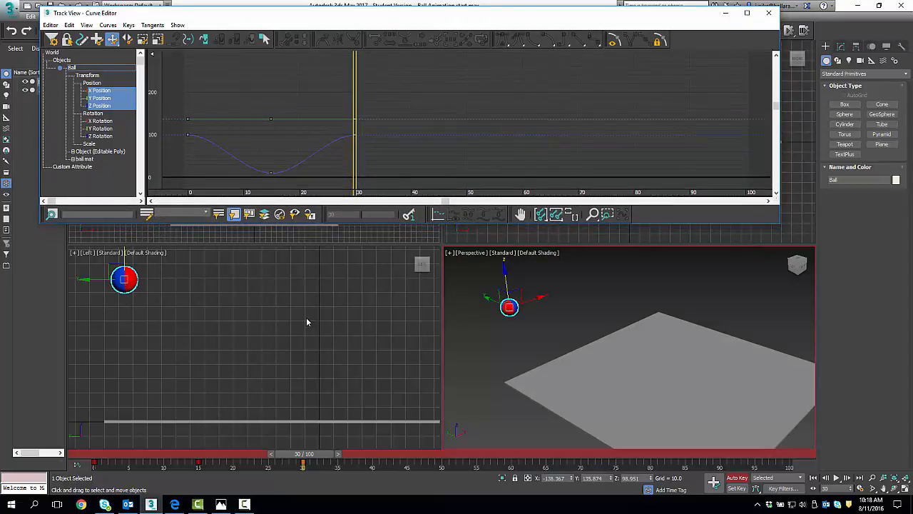
At frame 30, move the ball along Y in the Left view to about 36.3, then turn off Auto Key mode
click(109, 335)
key(ctrl+z)
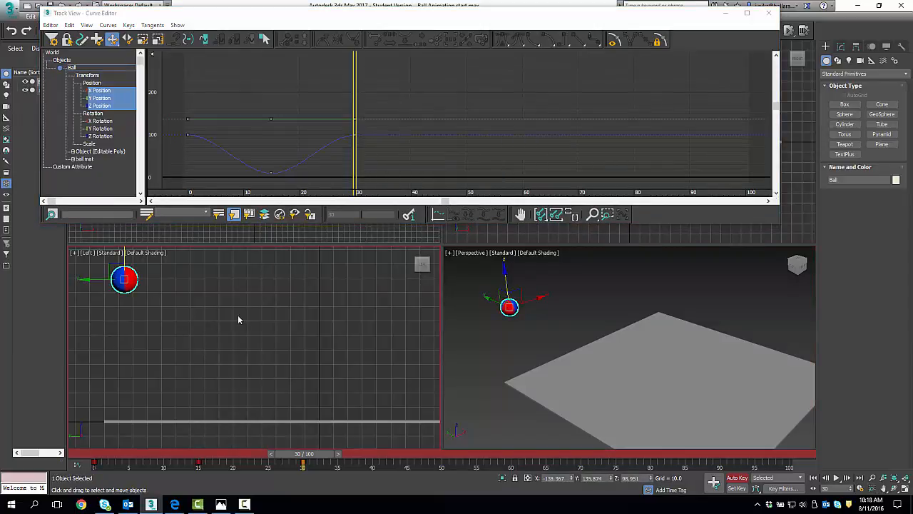
middle_drag(238, 316, 218, 329)
scroll(235, 324, down, 1)
scroll(235, 326, down, 1)
scroll(231, 331, up, 2)
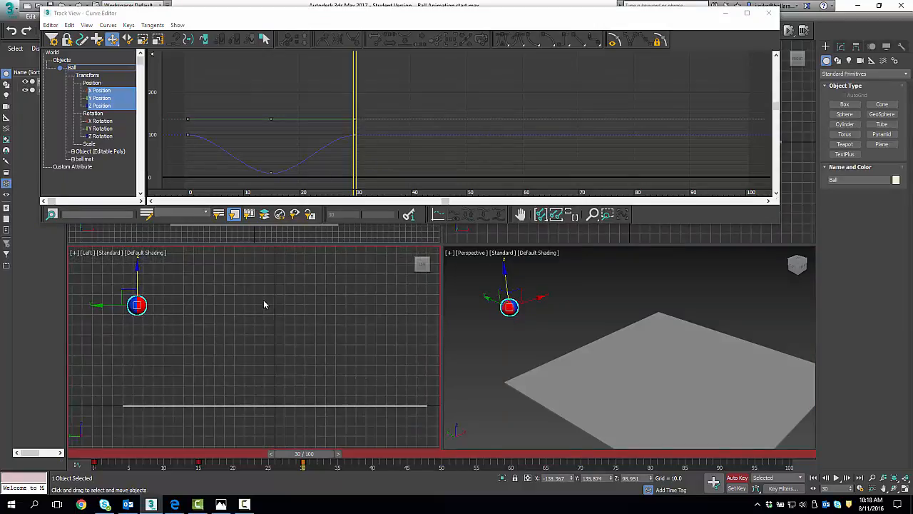
mouse_move(304, 455)
mouse_down()
mouse_move(232, 458)
mouse_move(305, 458)
mouse_up()
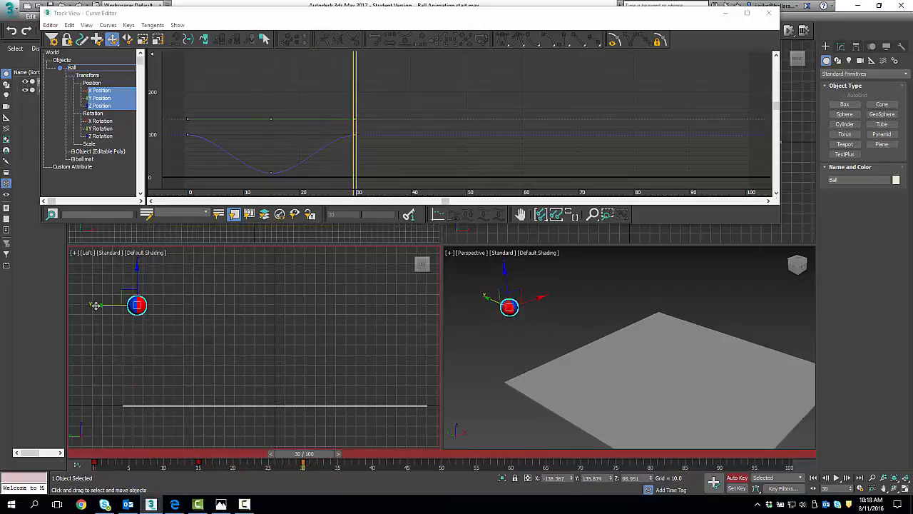
drag(95, 306, 196, 300)
mouse_move(221, 504)
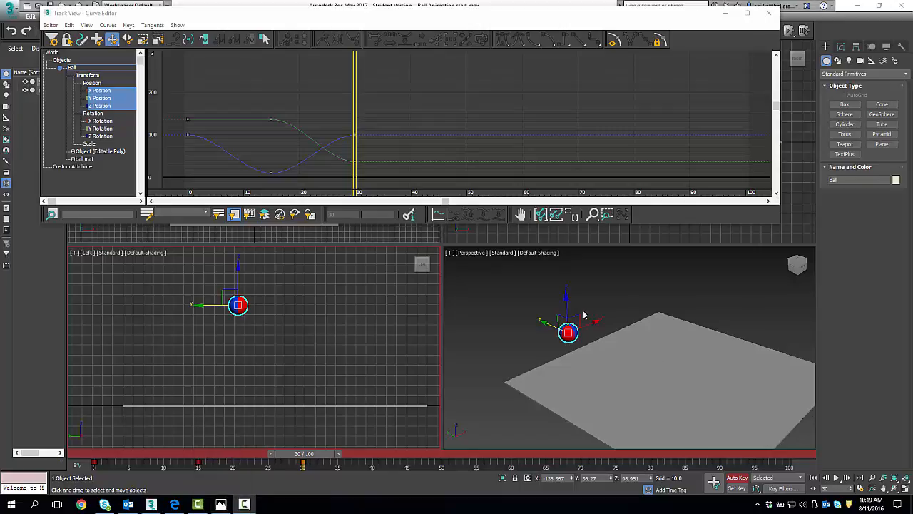
click(738, 478)
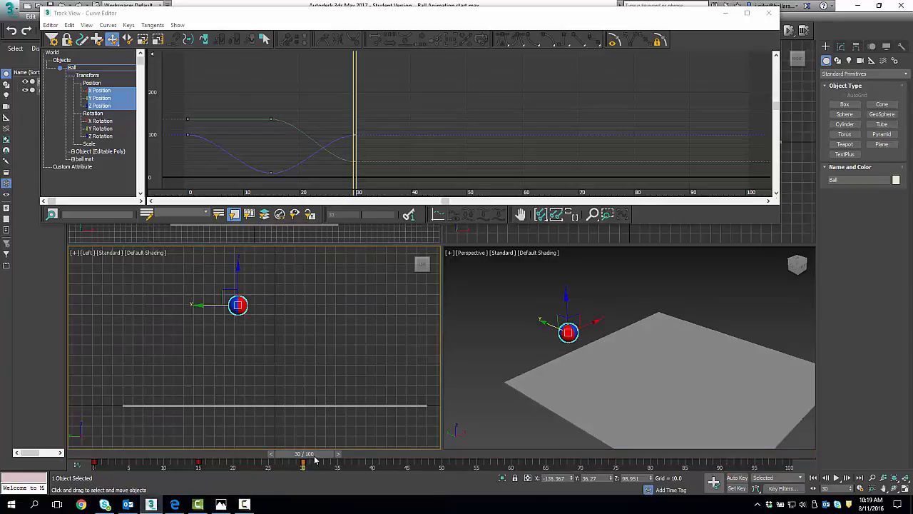
Scrub the animation back to frame 0 and forward to frame 30 to examine the ball's path
drag(315, 458, 104, 460)
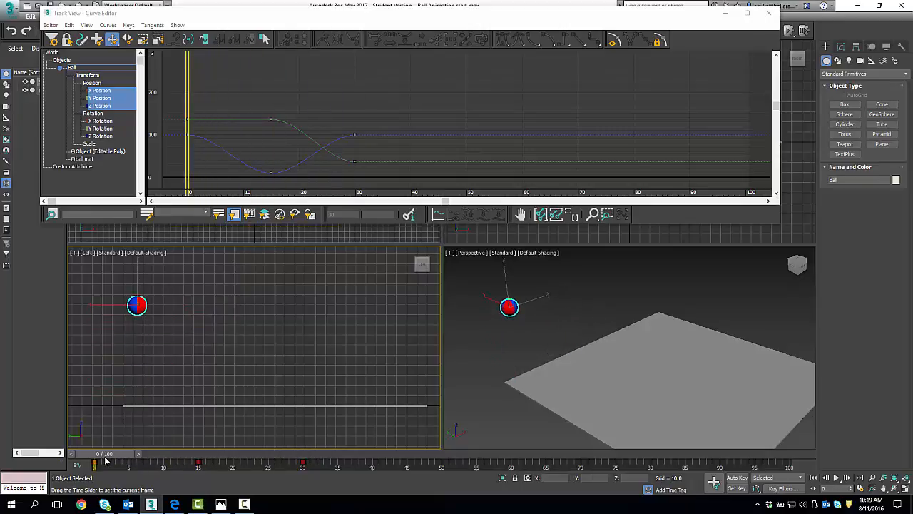
mouse_move(106, 460)
mouse_down()
mouse_move(142, 463)
mouse_move(108, 464)
mouse_up()
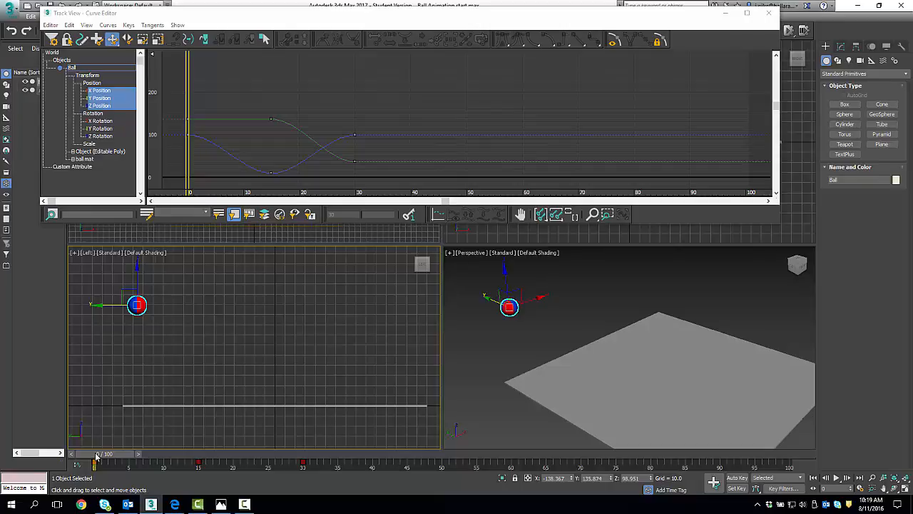
drag(97, 457, 302, 452)
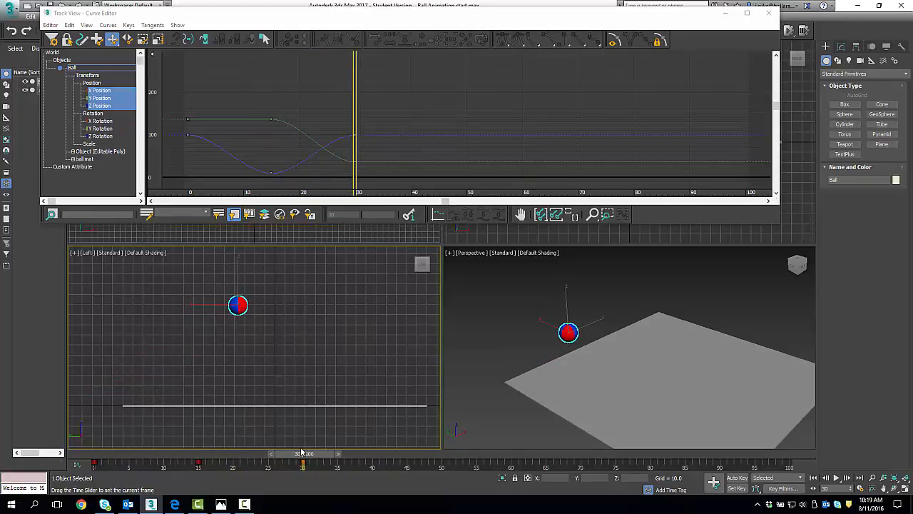
drag(302, 453, 302, 452)
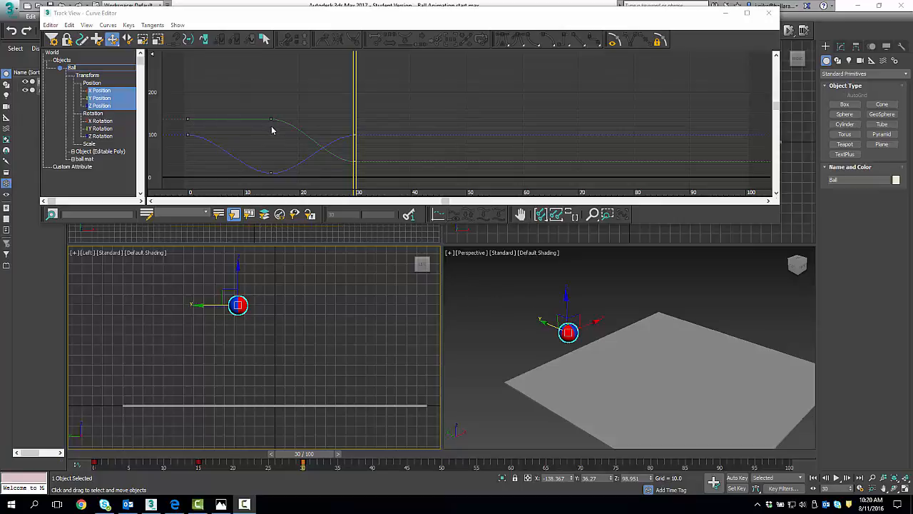
Show only the ball's Y Position curve, delete its key at frame 15, and scrub the time slider to check the motion
click(94, 101)
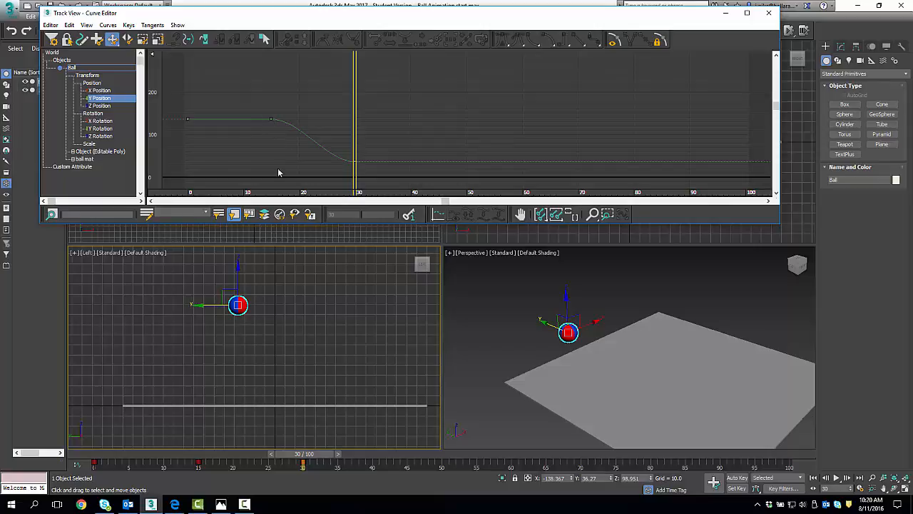
click(270, 118)
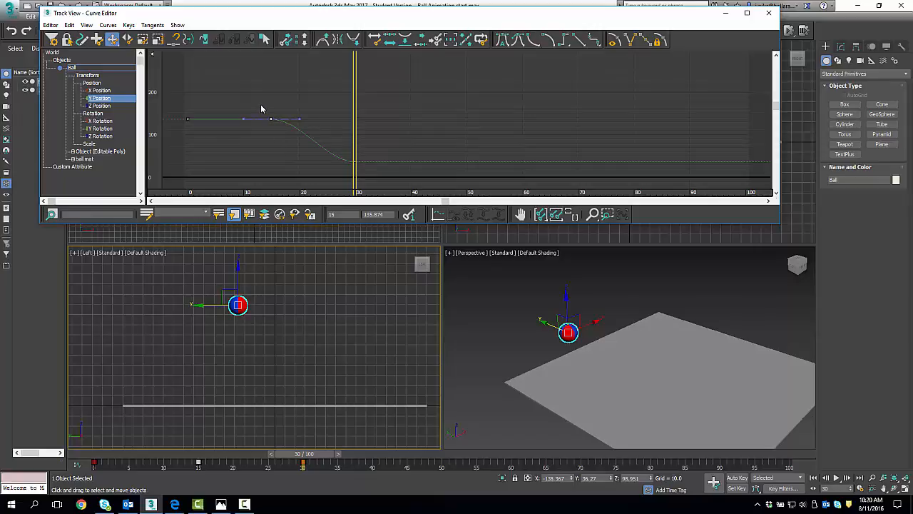
drag(261, 108, 276, 137)
click(259, 153)
key(Delete)
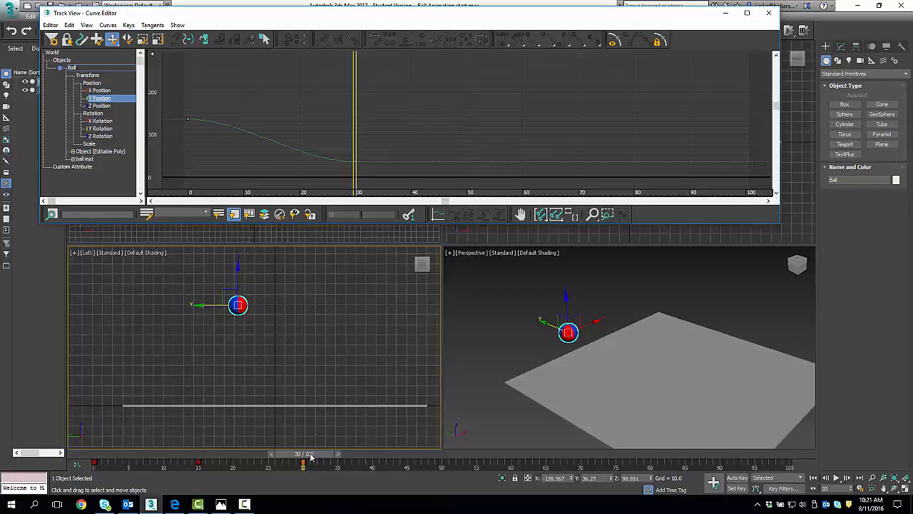
mouse_move(311, 457)
mouse_down()
mouse_move(107, 467)
mouse_move(321, 450)
mouse_move(118, 454)
mouse_move(311, 452)
mouse_up()
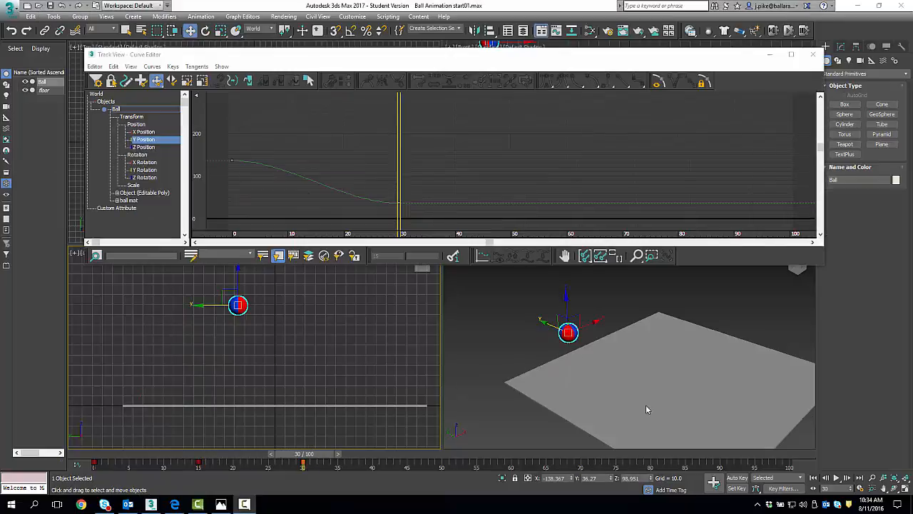
Close the Curve Editor and enable the Trajectory display in the ball's object properties
click(816, 56)
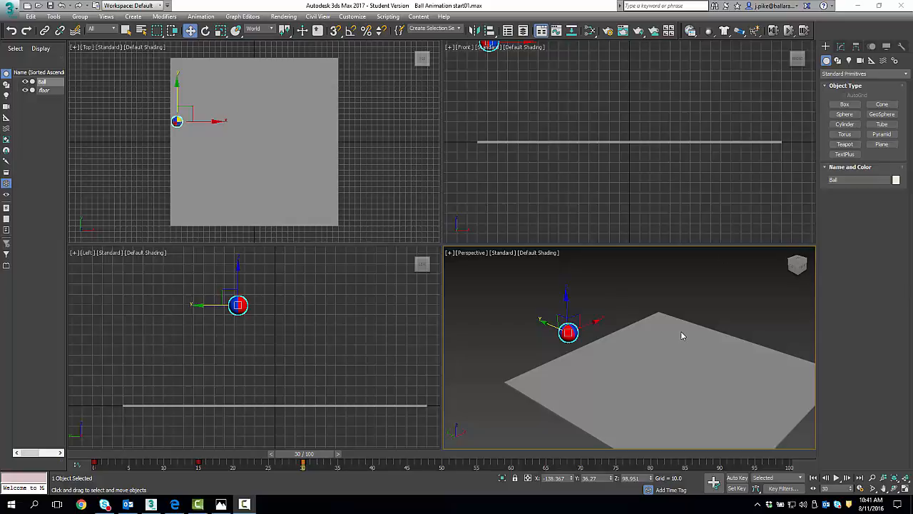
right_click(568, 332)
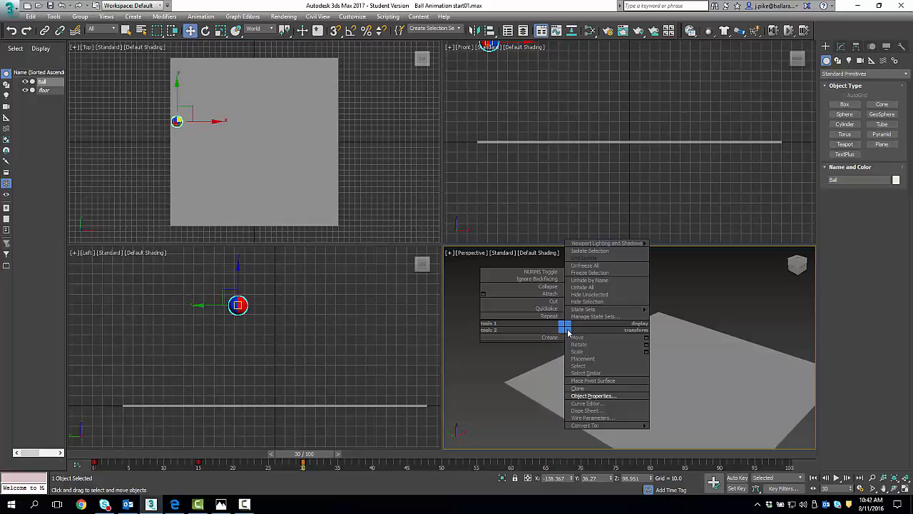
click(600, 396)
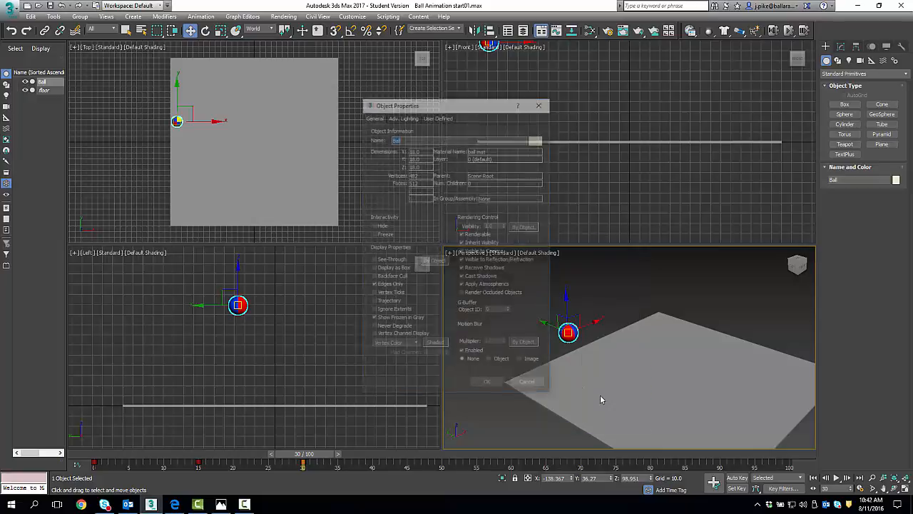
click(374, 302)
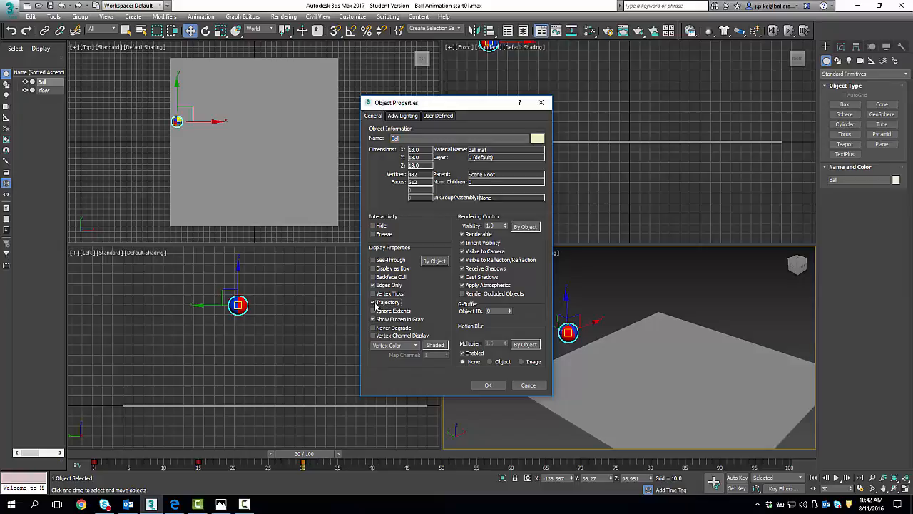
click(489, 386)
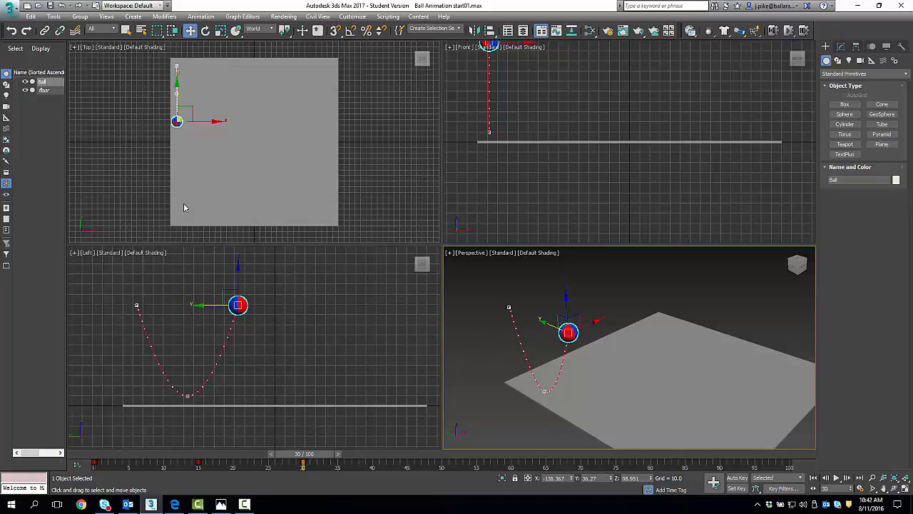
Turn on Show Ghosting for the viewports and scrub the time slider around frame 30 to check the ball's ghosts
click(106, 16)
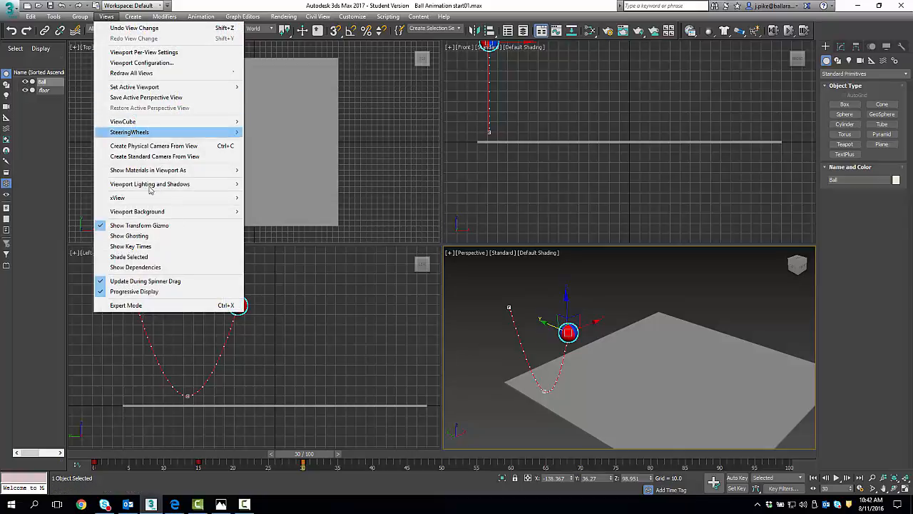
click(128, 235)
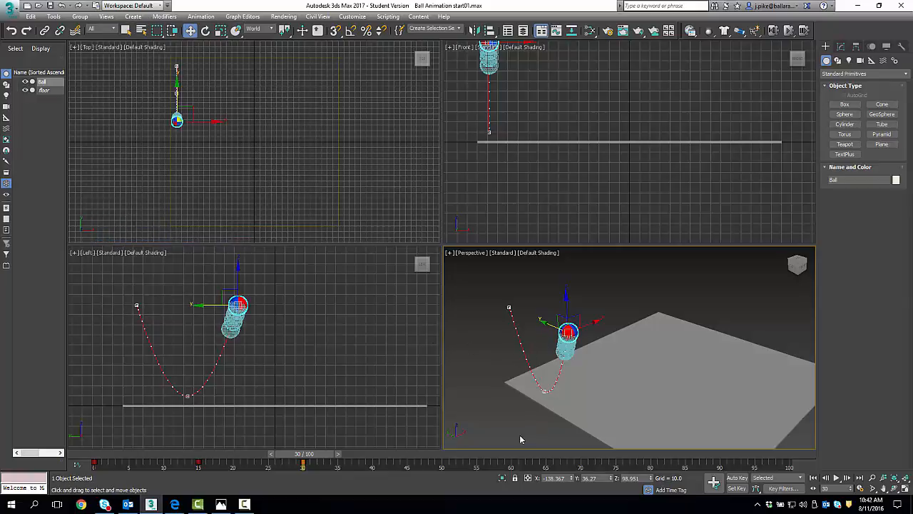
mouse_move(299, 454)
mouse_down()
mouse_move(228, 481)
mouse_move(107, 483)
mouse_move(204, 481)
mouse_move(308, 462)
mouse_up()
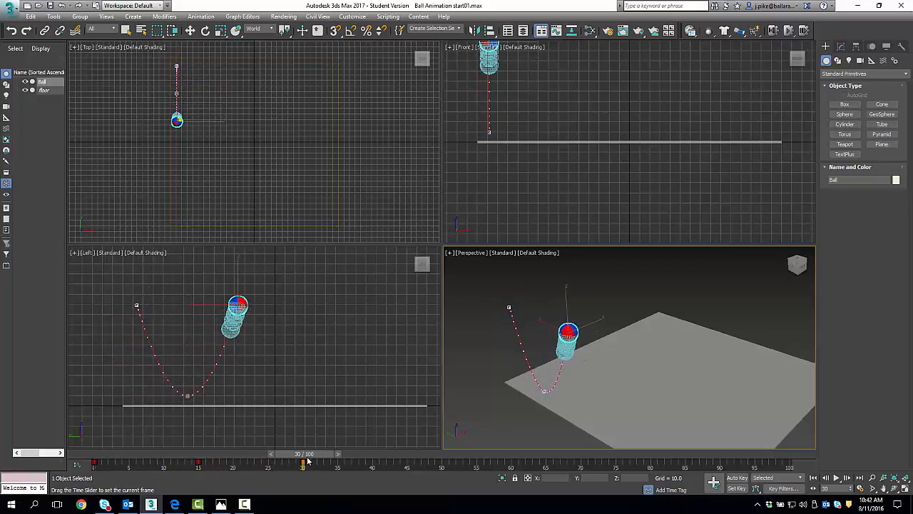
key(w)
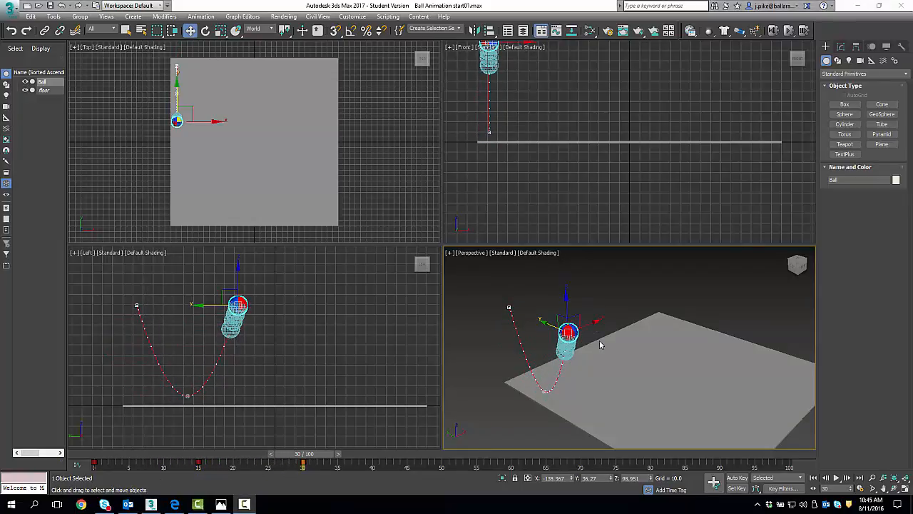
mouse_move(306, 455)
mouse_down()
mouse_move(195, 467)
mouse_move(305, 455)
mouse_up()
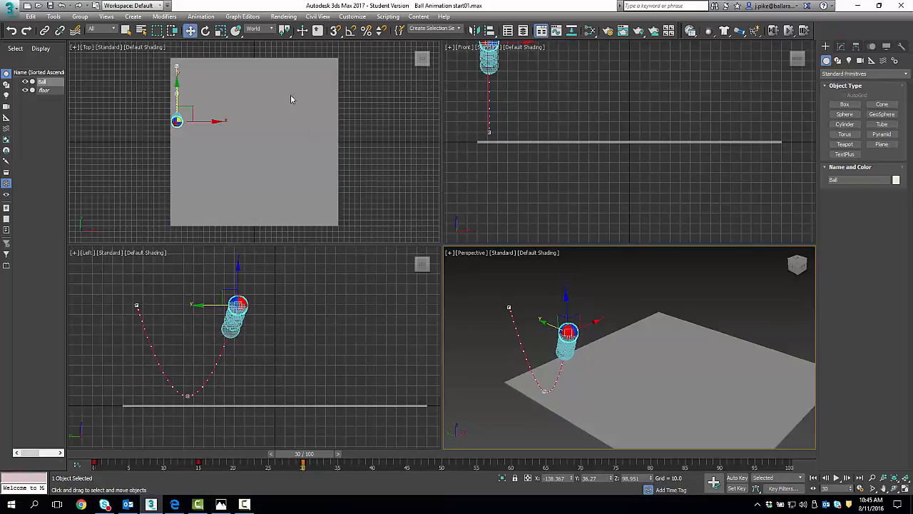
Raise the Display Nth Frame ghosting value by one step in the viewport preferences, then scrub the animation to check the ghost spacing
click(352, 16)
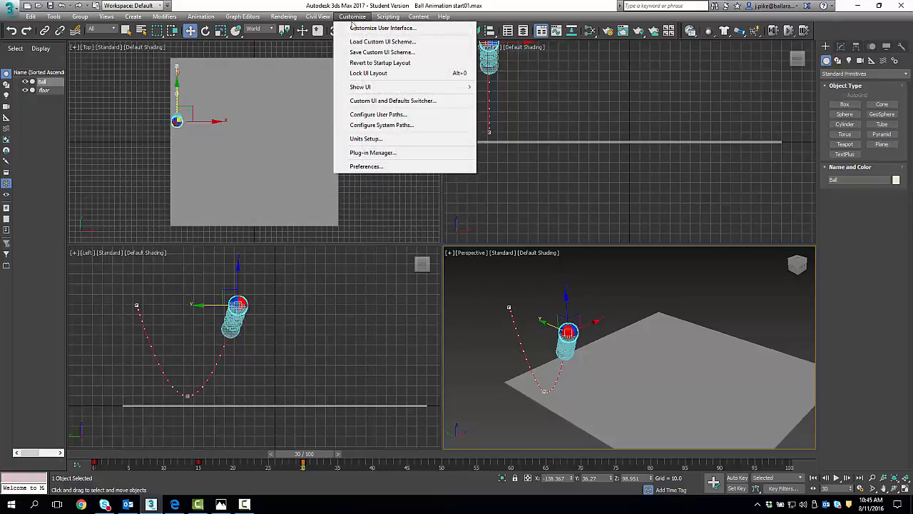
click(366, 166)
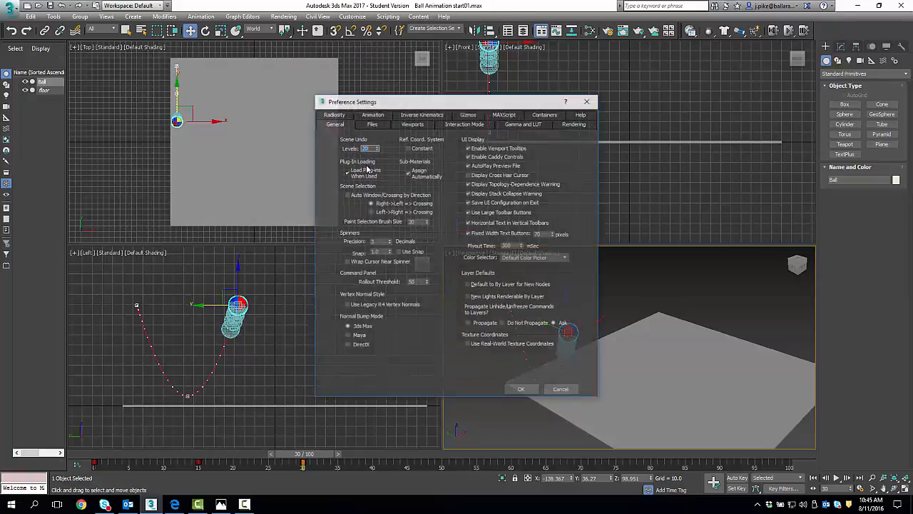
click(412, 125)
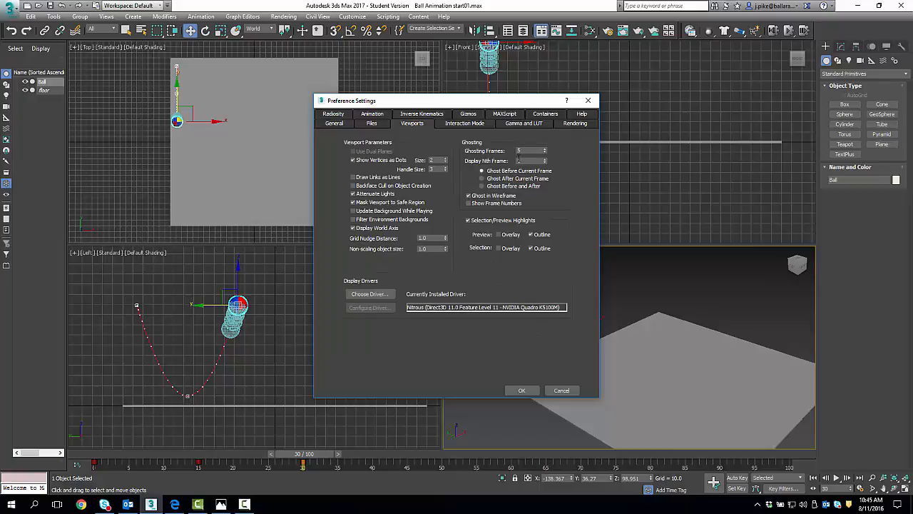
click(522, 151)
click(545, 159)
click(521, 391)
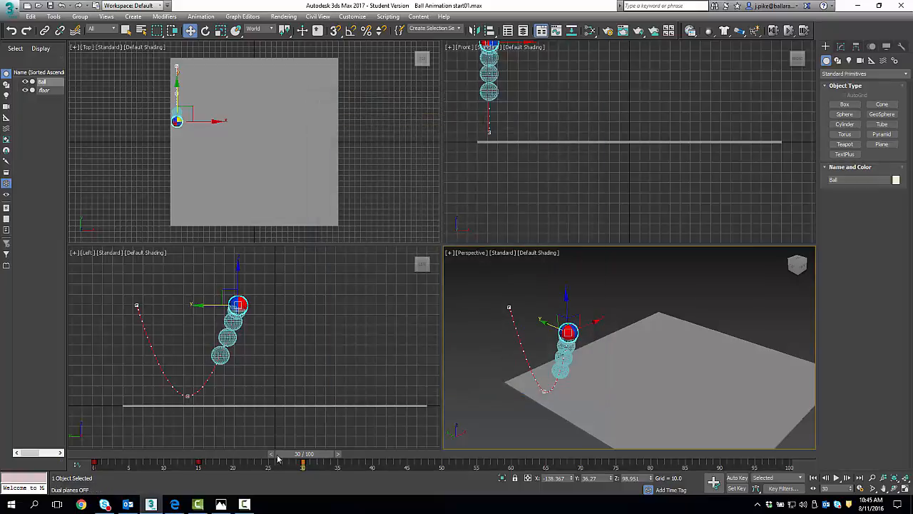
mouse_move(308, 464)
mouse_down()
mouse_move(265, 476)
mouse_move(123, 473)
mouse_move(308, 445)
mouse_move(140, 451)
mouse_move(299, 451)
mouse_up()
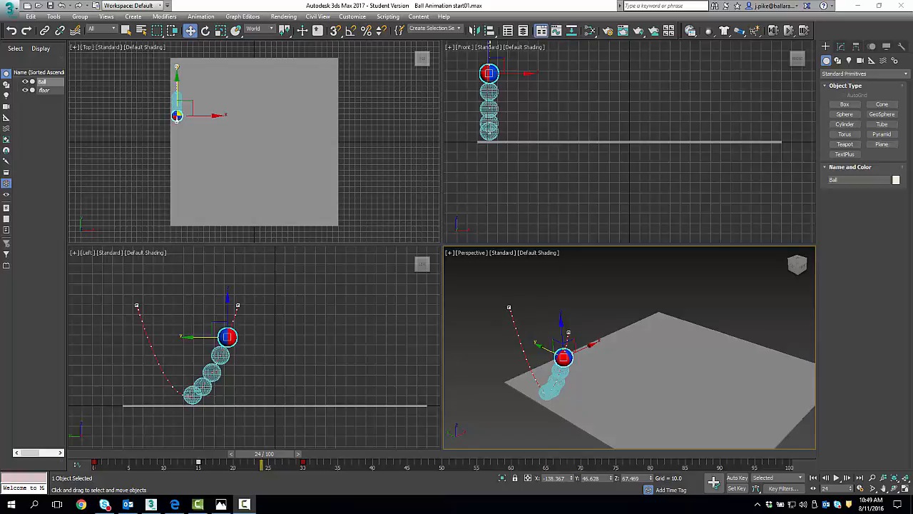
In the Curve Editor, isolate the ball's Z Position curve and set the frame 15 key's tangents to Fast
click(557, 30)
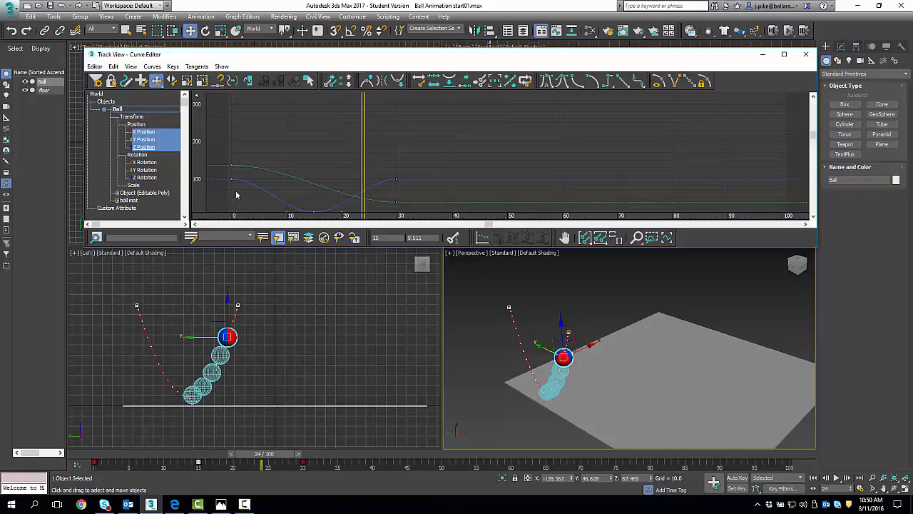
click(139, 148)
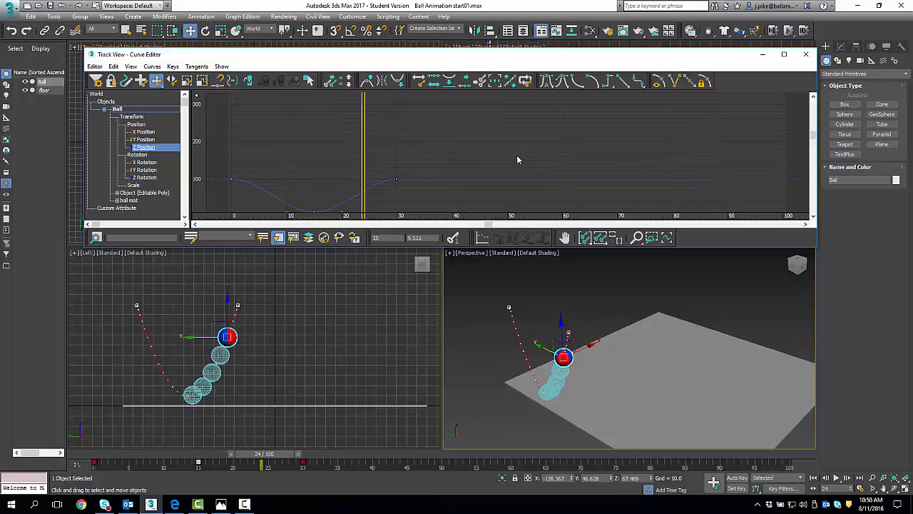
click(313, 214)
drag(309, 210, 322, 222)
drag(813, 140, 821, 163)
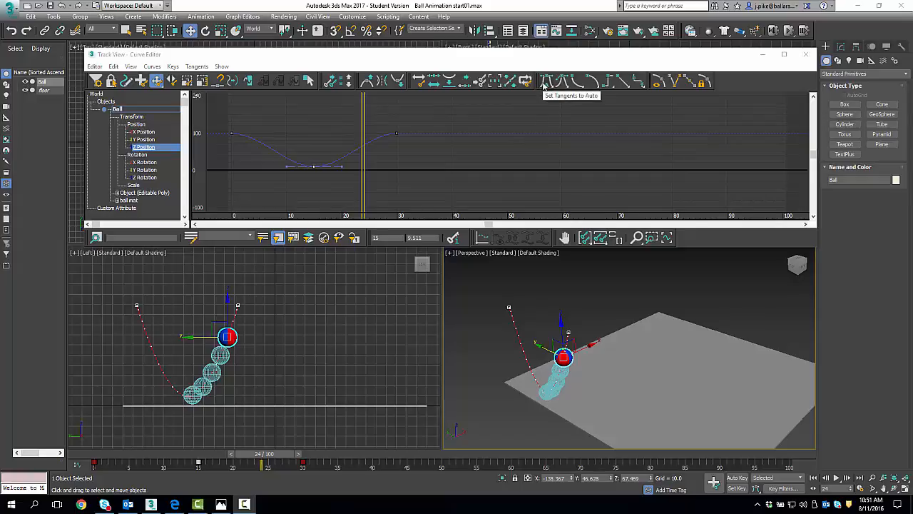
click(580, 84)
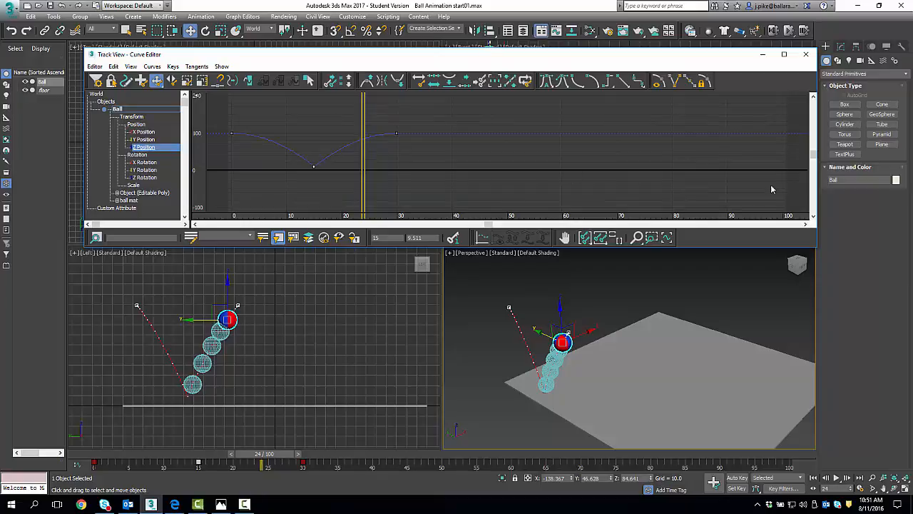
Return to frame 0, play the animation to review the sharper bounce, and stop playback
key(F10)
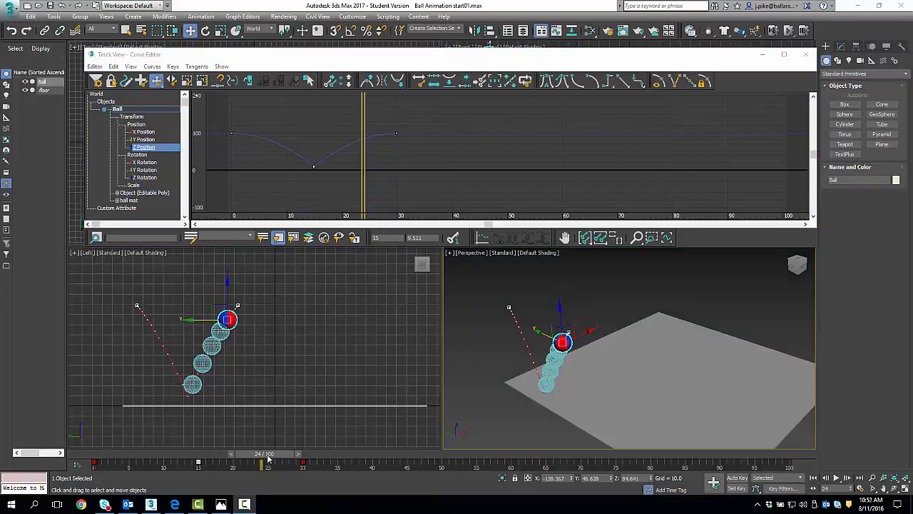
drag(267, 459, 93, 482)
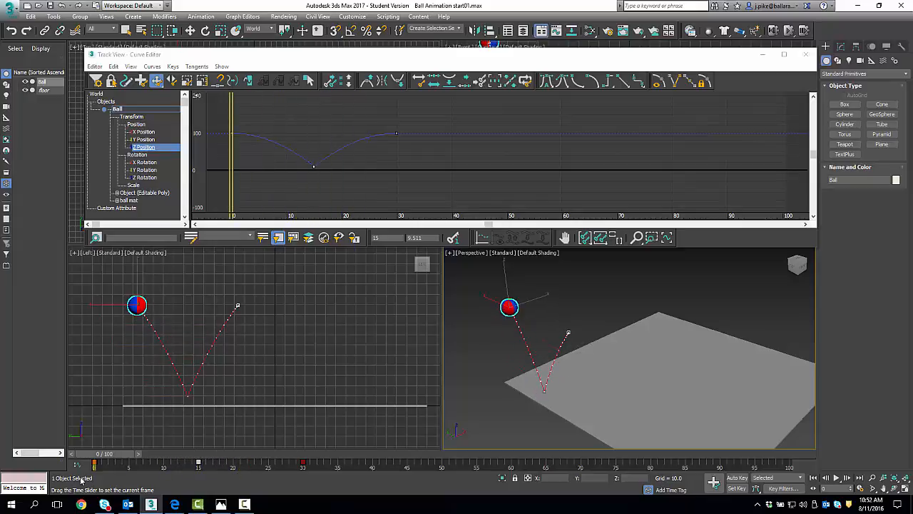
key(w)
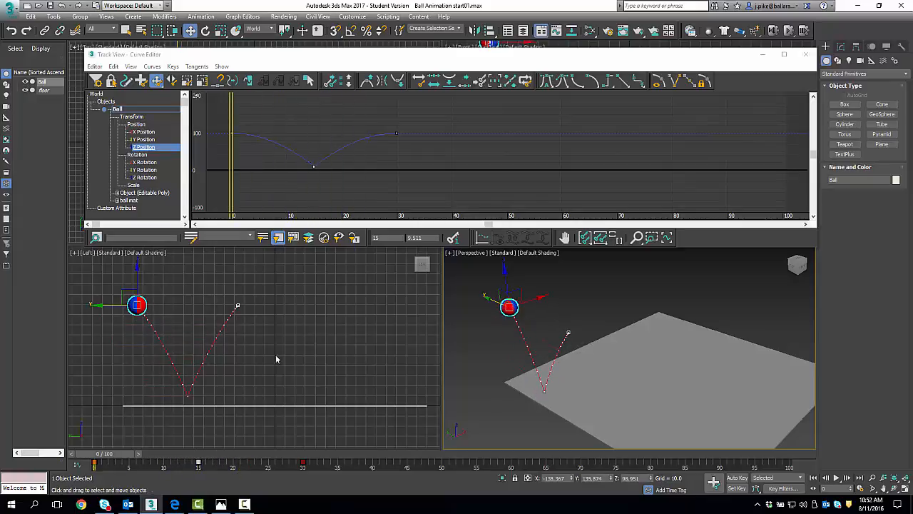
click(837, 479)
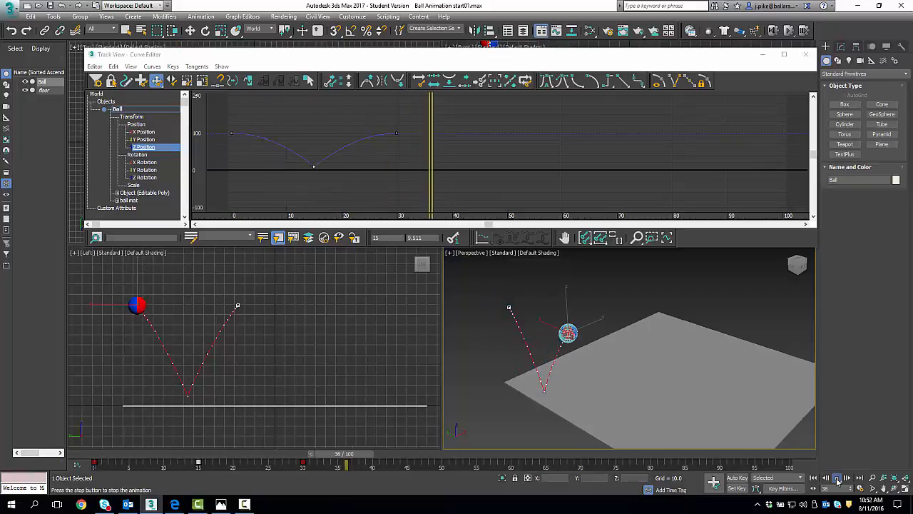
right_click(338, 325)
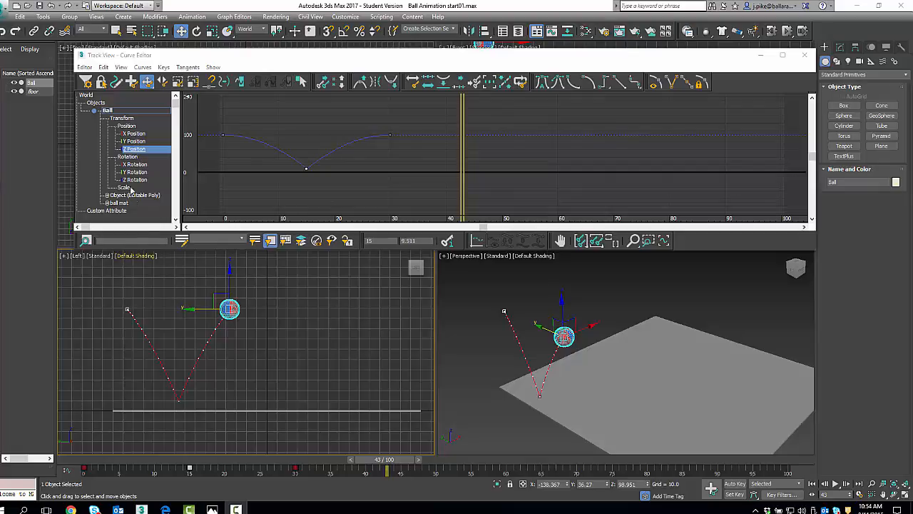
Isolate the ball's Y Position curve, select its keys at frames 0 and 30, and set their tangents to Linear
click(132, 142)
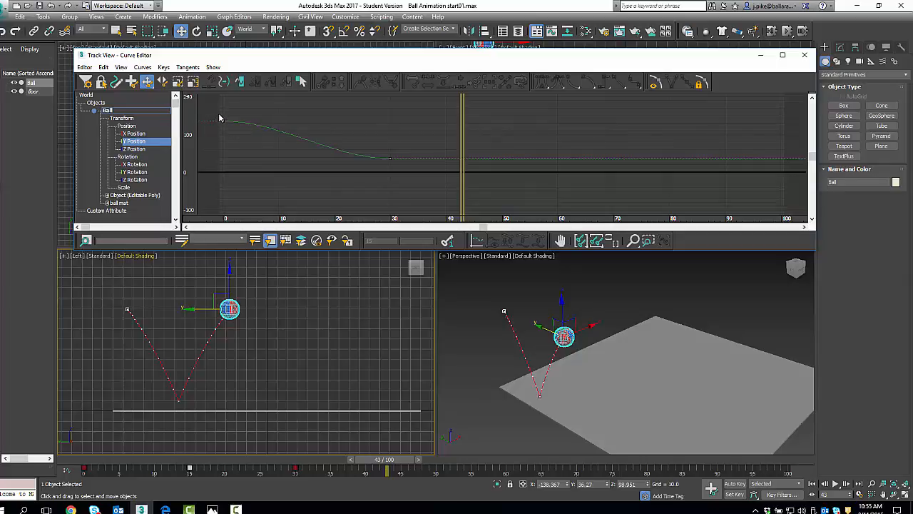
drag(219, 119, 415, 180)
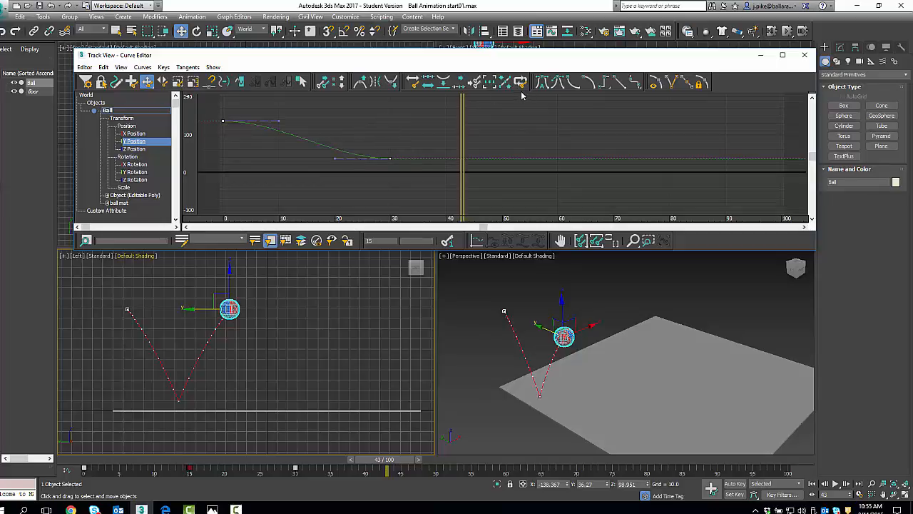
click(621, 82)
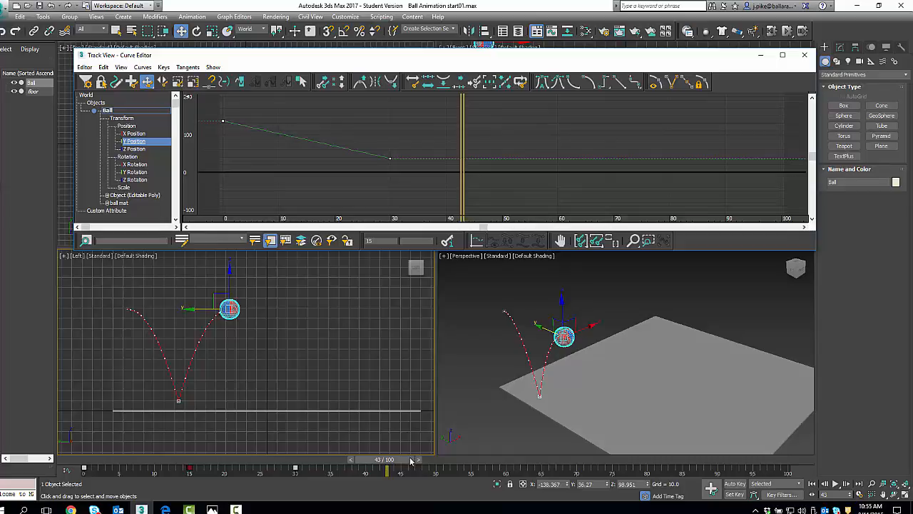
Return to frame 0 and play the animation in the Left viewport to review the ball's linear horizontal travel
click(813, 483)
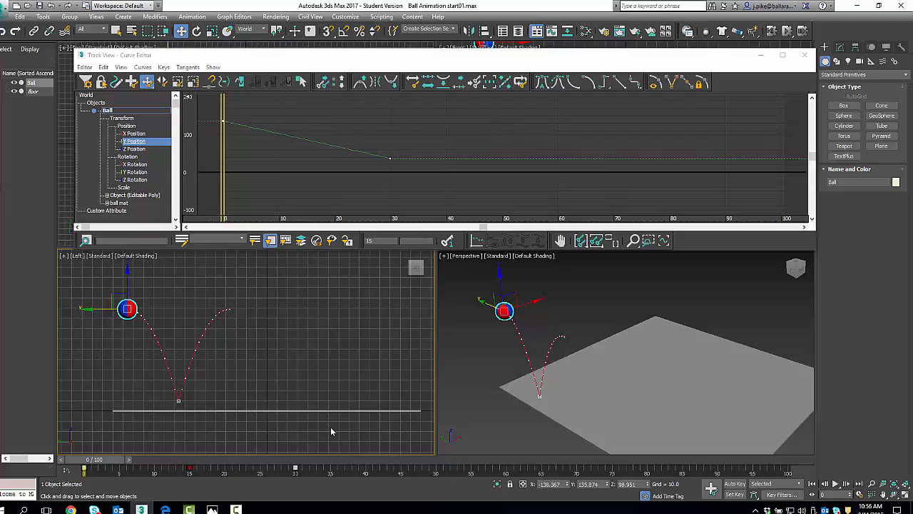
click(395, 431)
click(836, 485)
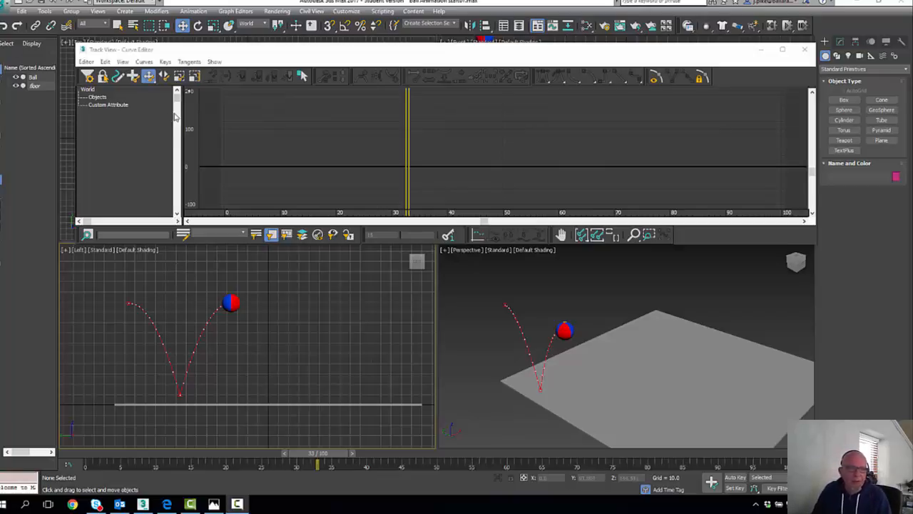
Select the ball and delete its X Position keys at frames 0, 15 and 30 in the Curve Editor
drag(141, 131, 144, 203)
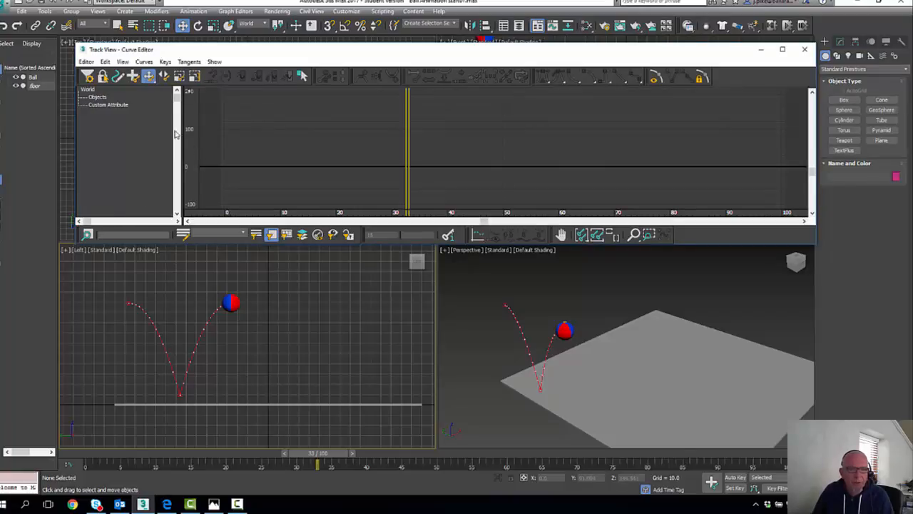
click(226, 303)
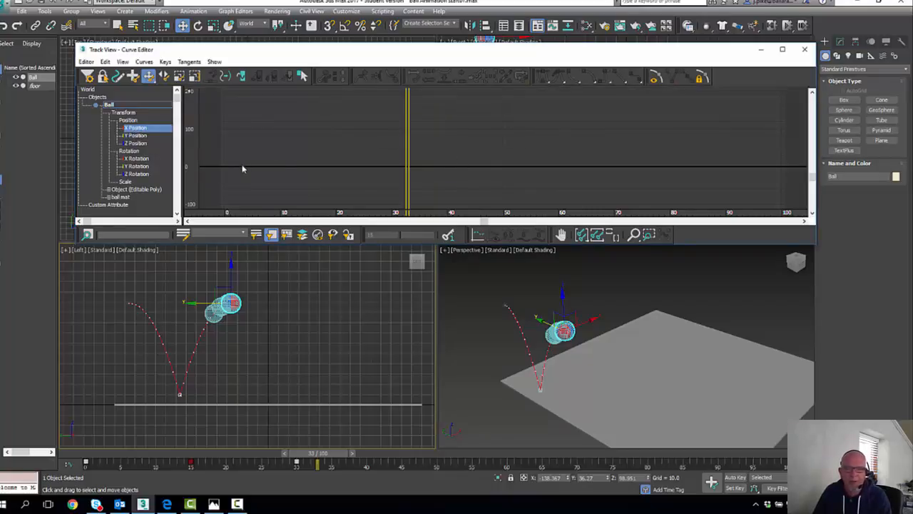
scroll(815, 184, down, 4)
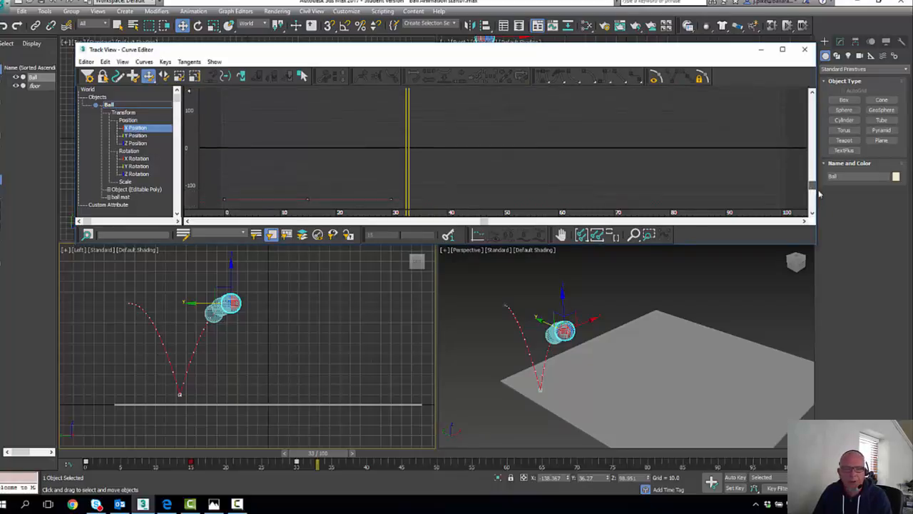
drag(820, 210, 819, 209)
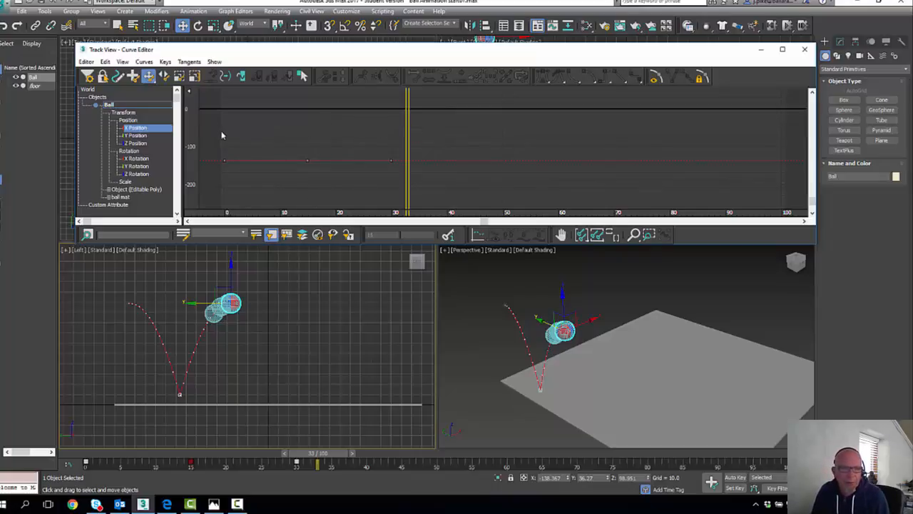
drag(215, 130, 409, 183)
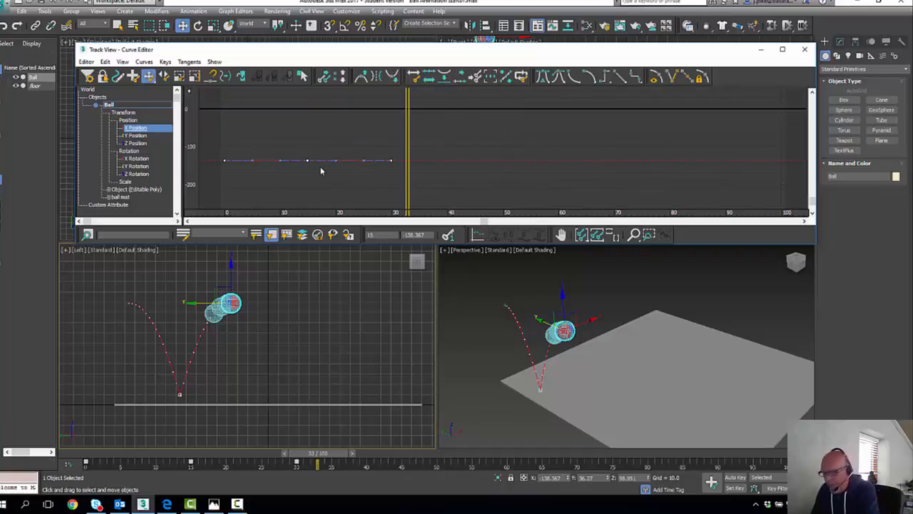
key(Delete)
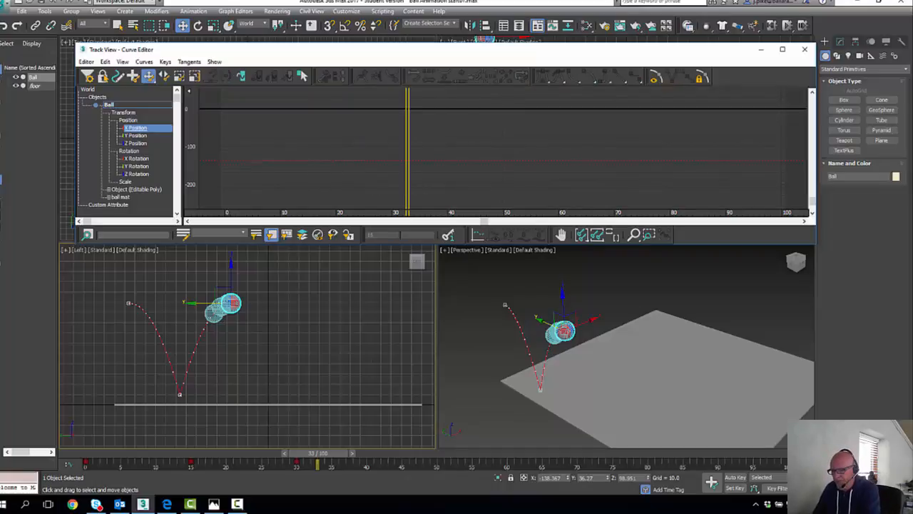
key(F9)
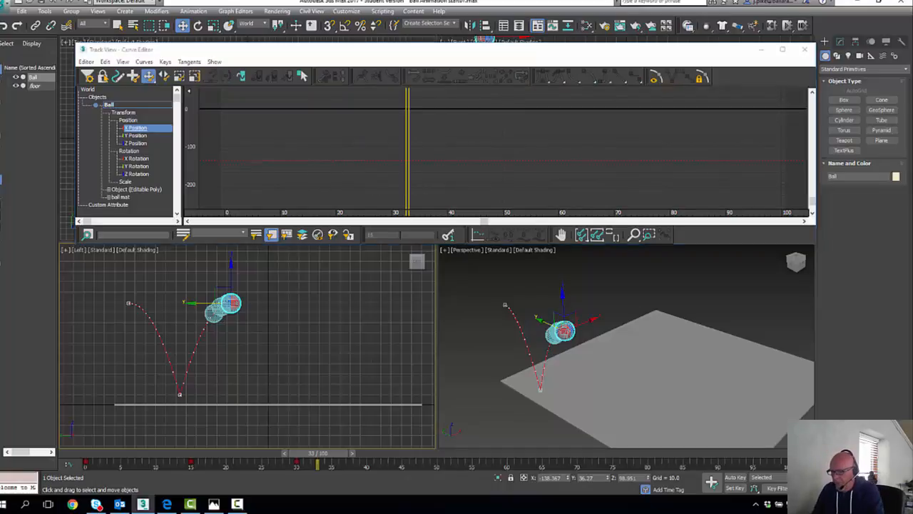
Set the out-of-range types of the ball's Y and Z Position curves to Constant before the keys and Relative Repeat after them
click(135, 136)
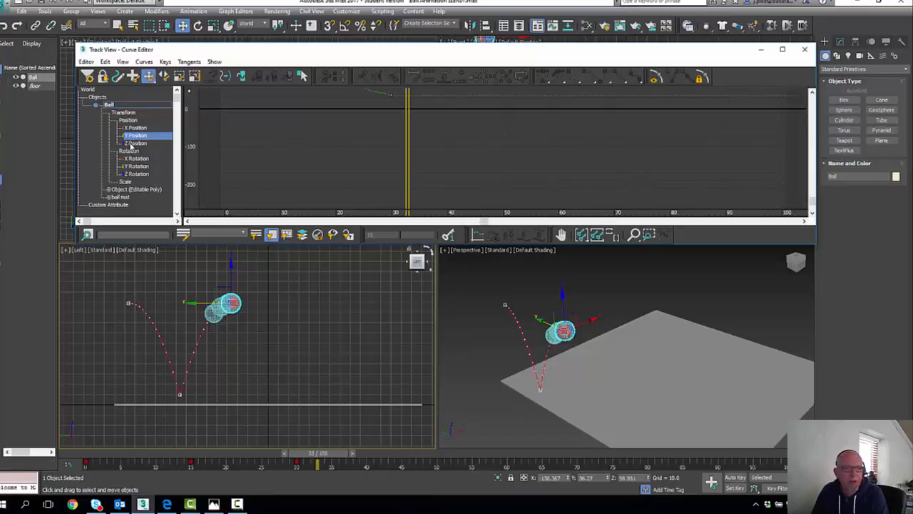
ctrl+click(133, 144)
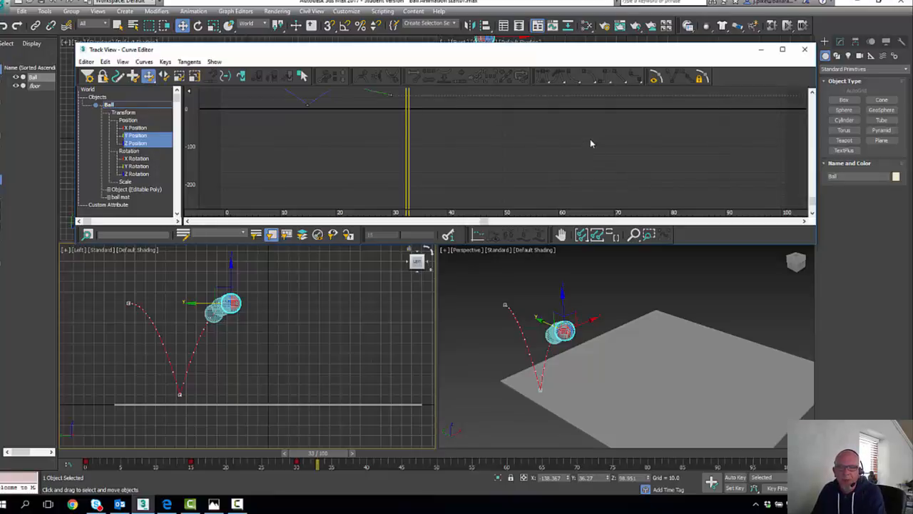
click(812, 93)
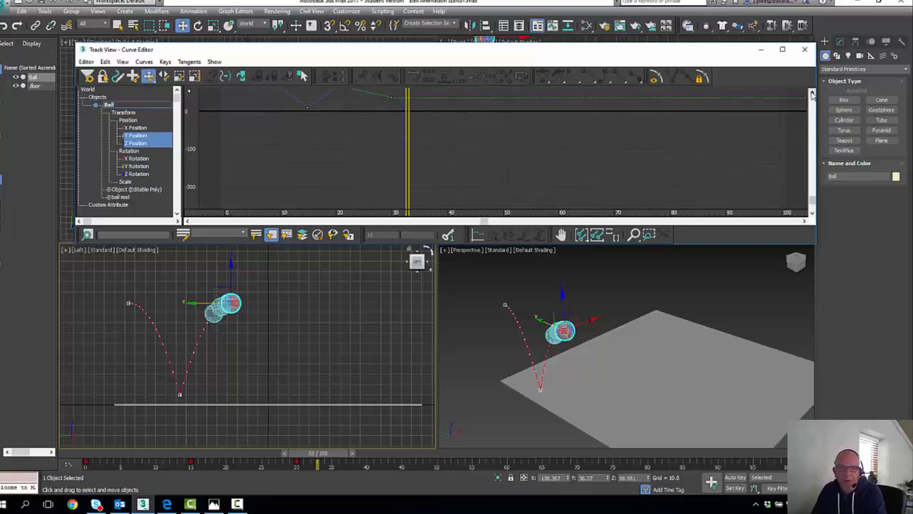
drag(812, 94, 812, 94)
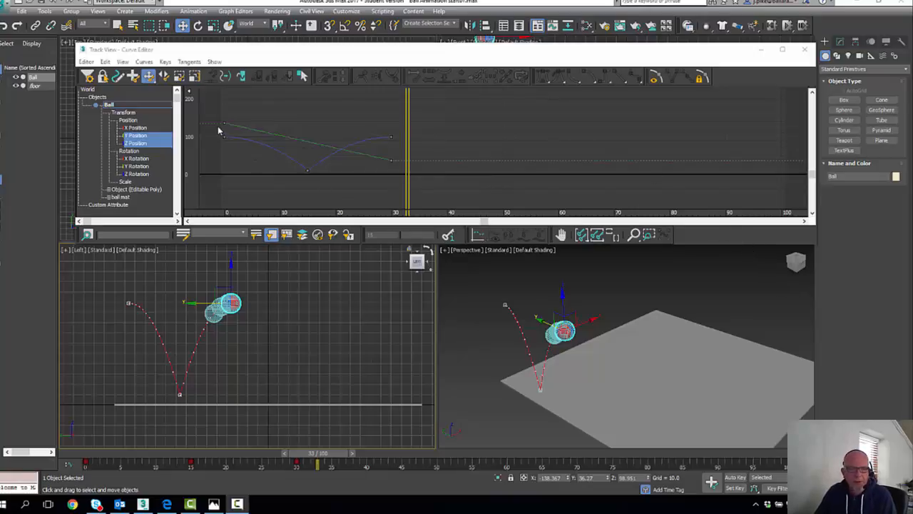
click(242, 77)
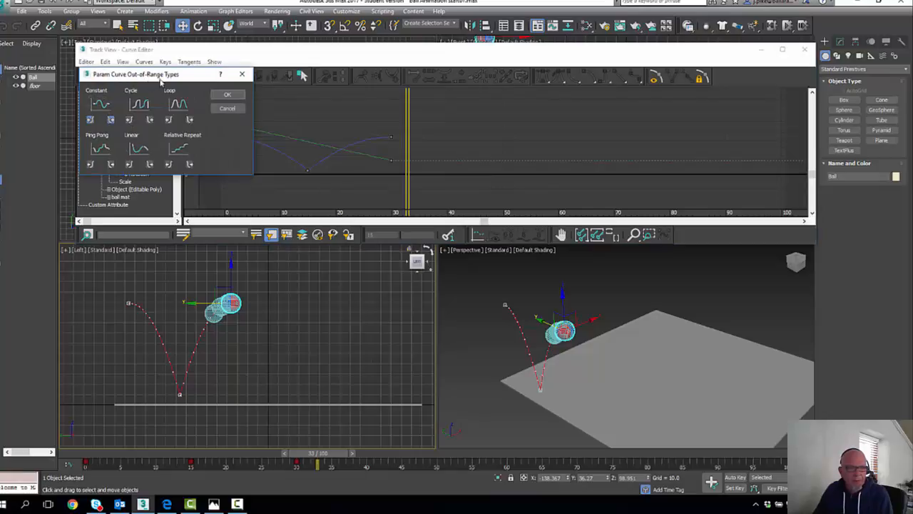
drag(162, 78, 666, 143)
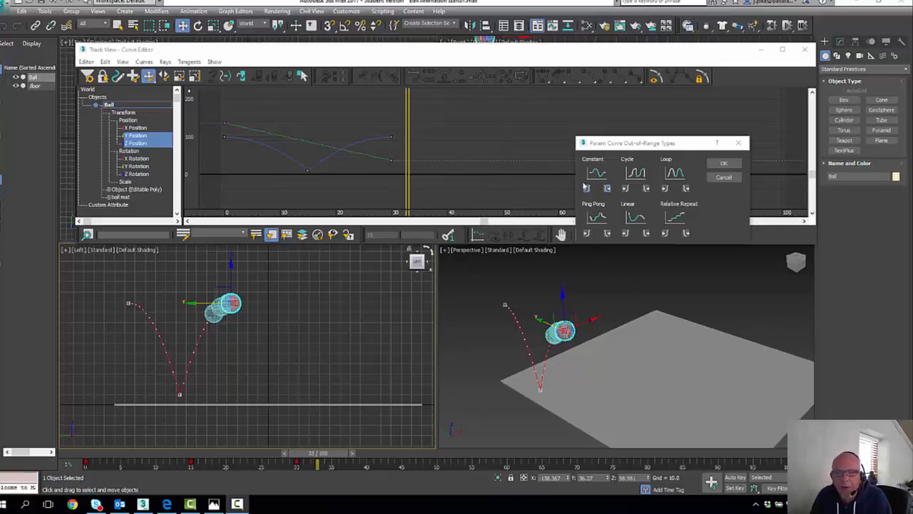
click(586, 188)
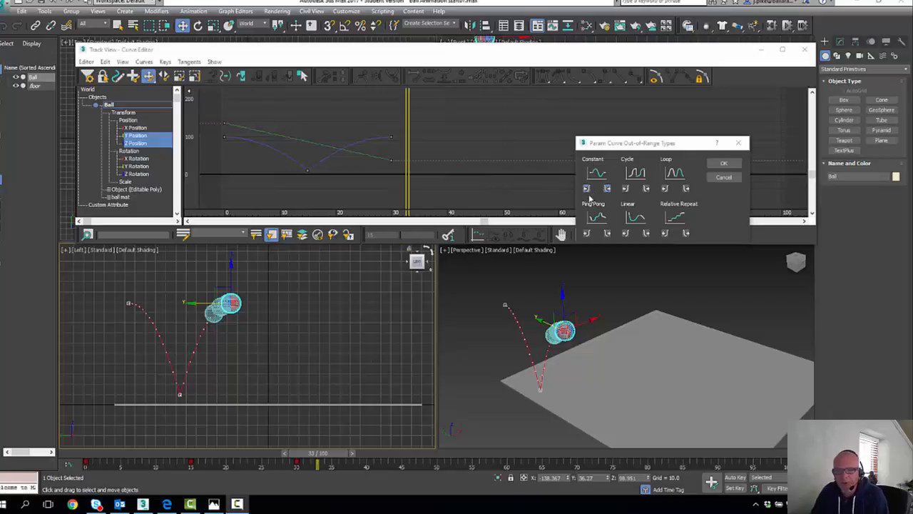
click(686, 233)
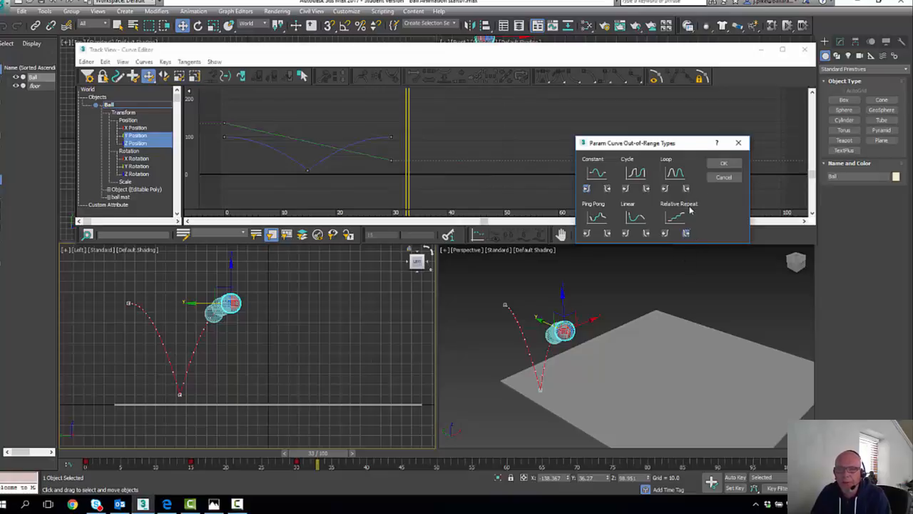
click(723, 163)
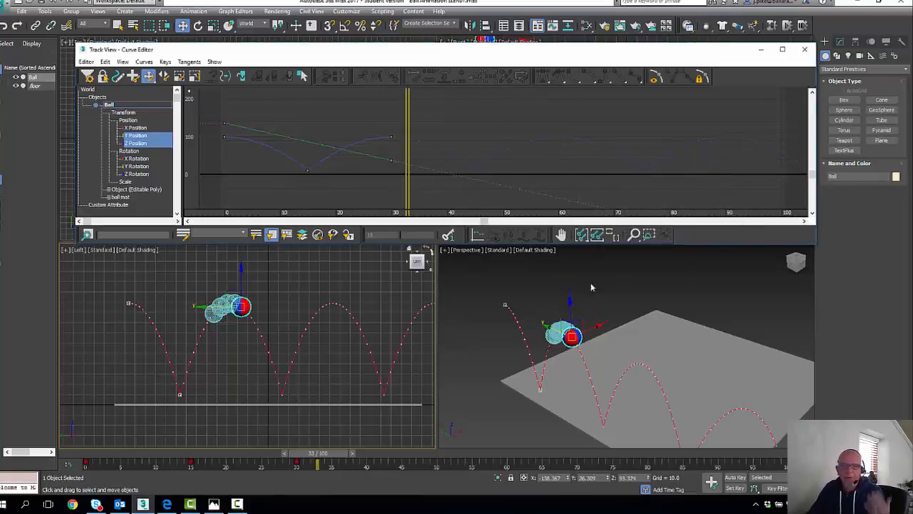
Frame the full bounce trajectory in the Left and Perspective viewports and play the animation from the start to review the repeated bounces
scroll(361, 371, down, 5)
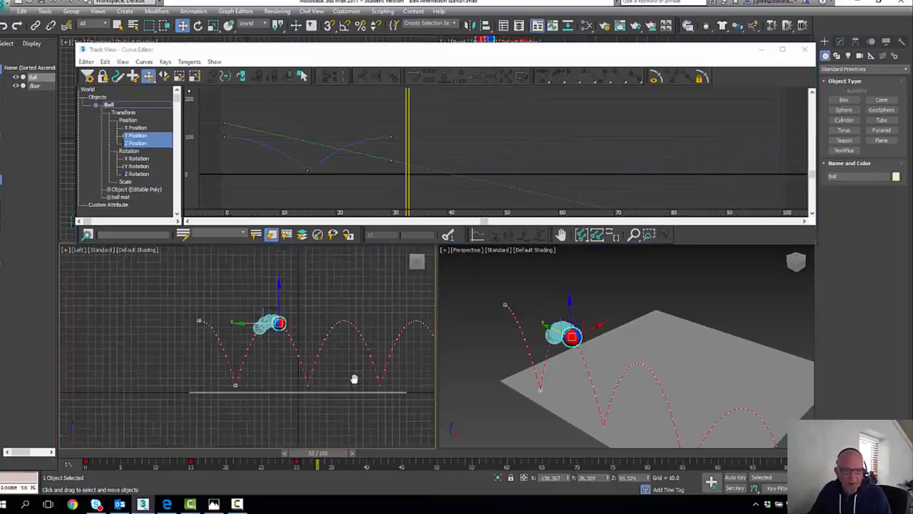
scroll(276, 348, up, 3)
scroll(567, 402, down, 6)
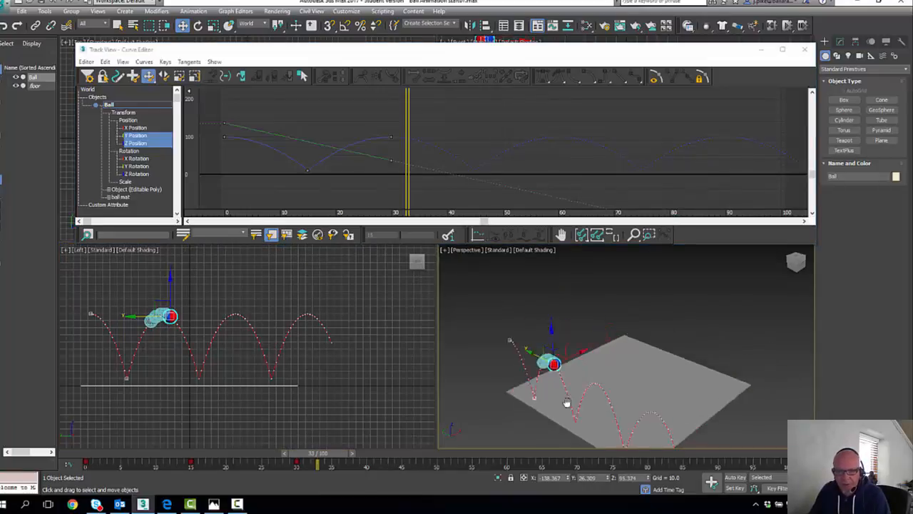
middle_drag(589, 313, 607, 326)
scroll(644, 340, up, 4)
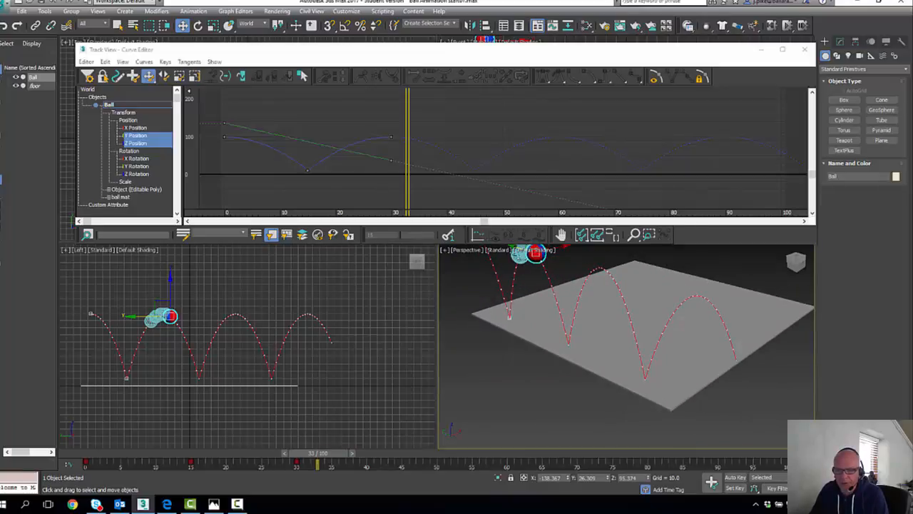
click(802, 477)
click(826, 478)
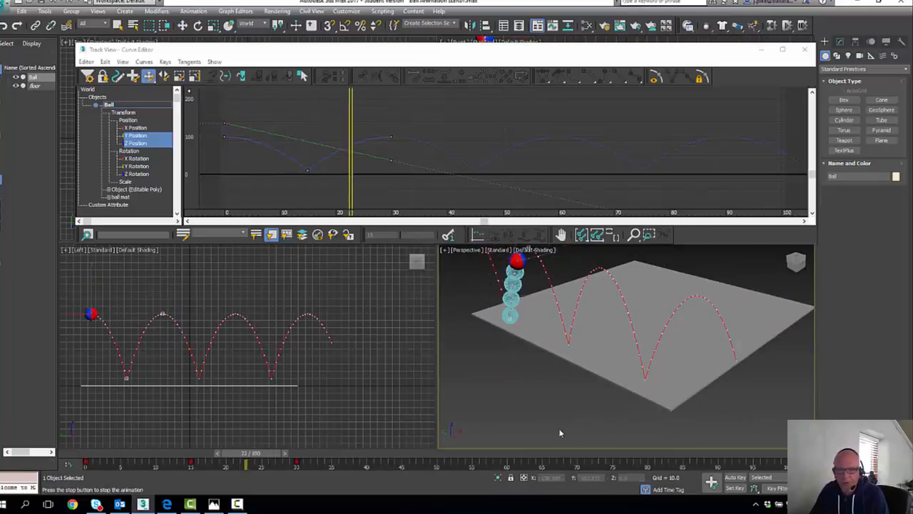